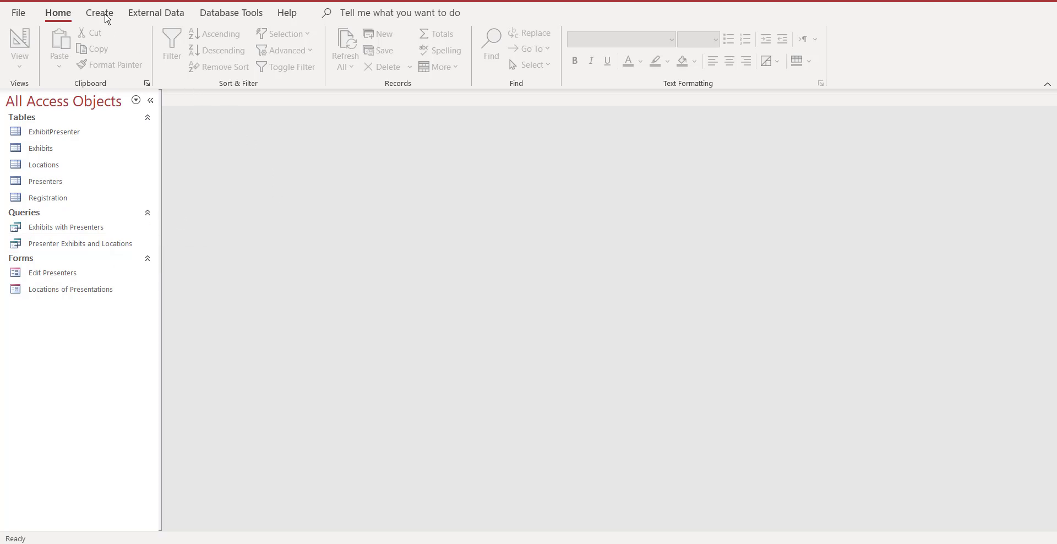
# Create a basic report from the Presenter Exhibits and Locations query.
pyautogui.click(100, 13)
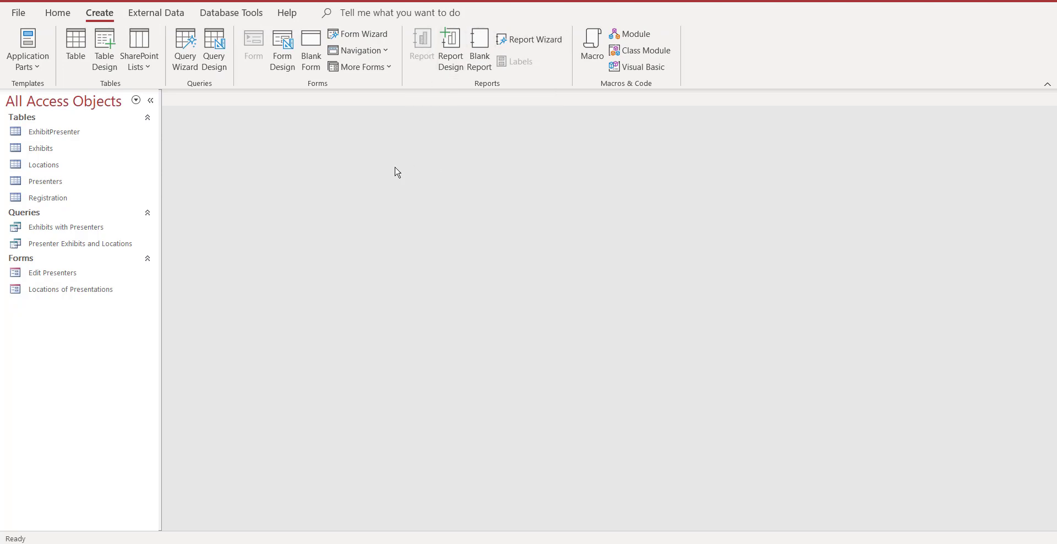
pyautogui.click(74, 244)
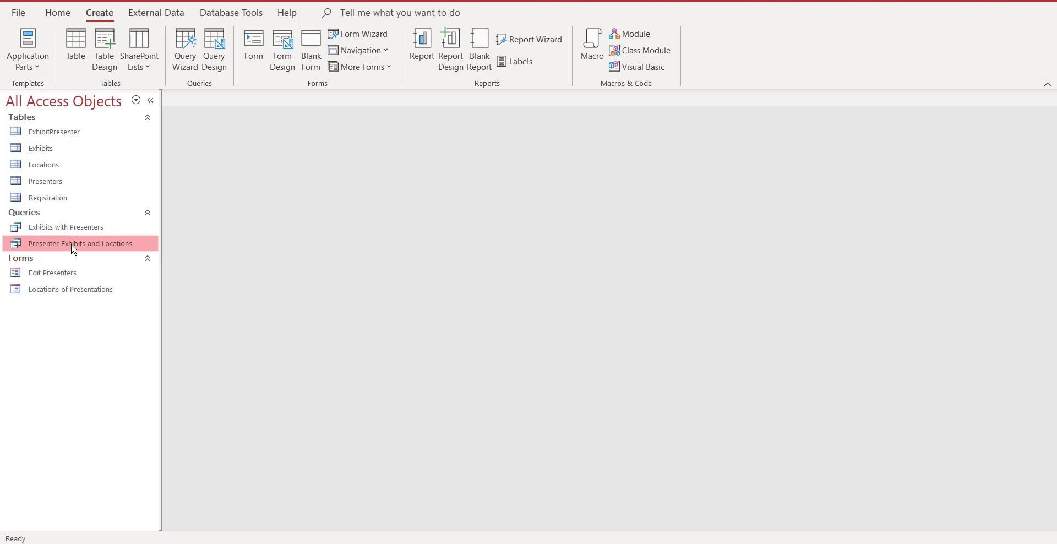
pyautogui.click(426, 47)
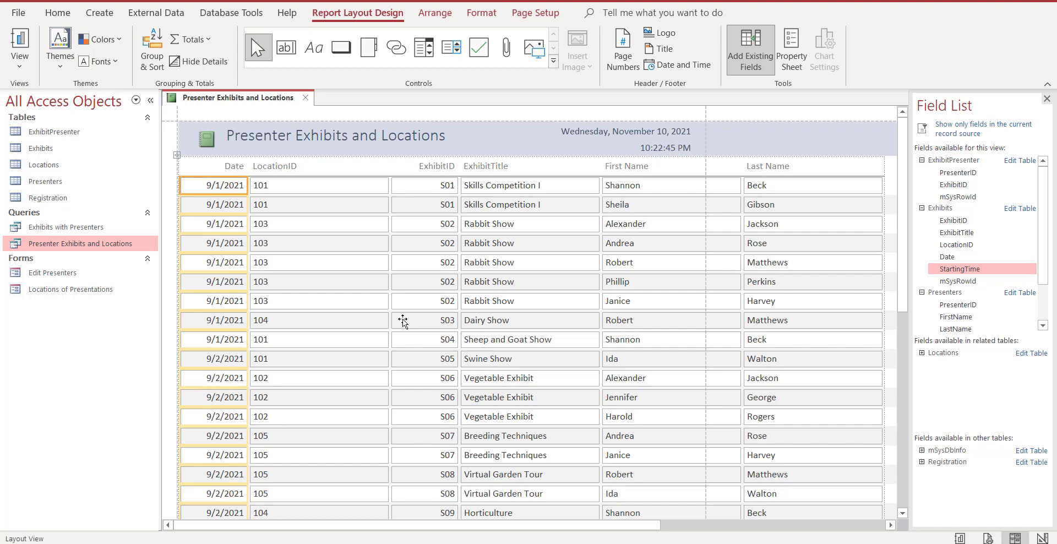
# Narrow the LocationID, ExhibitTitle, First Name and Last Name columns to fit the page width, and close the report without saving.
pyautogui.click(374, 186)
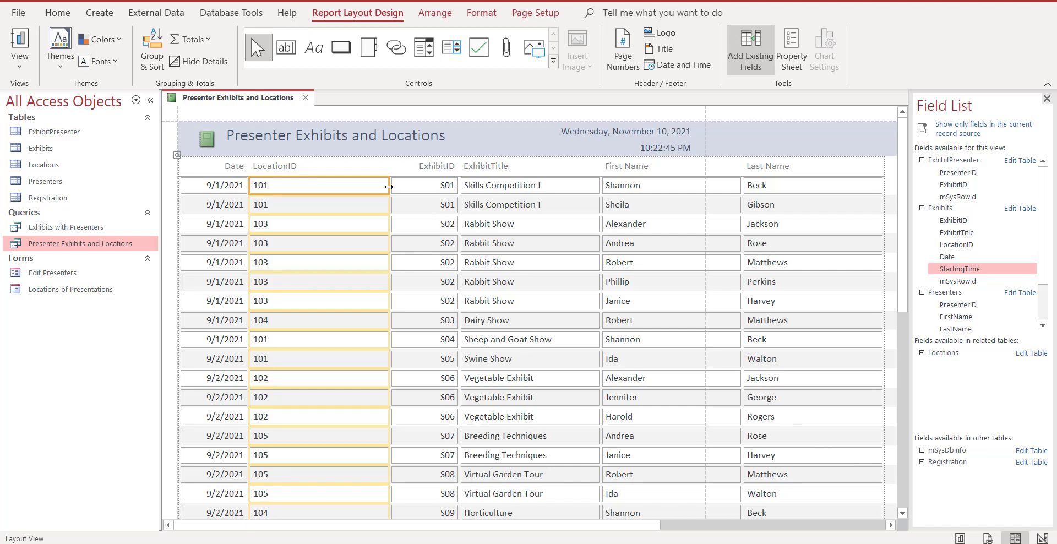
pyautogui.moveTo(389, 187); pyautogui.dragTo(331, 186)
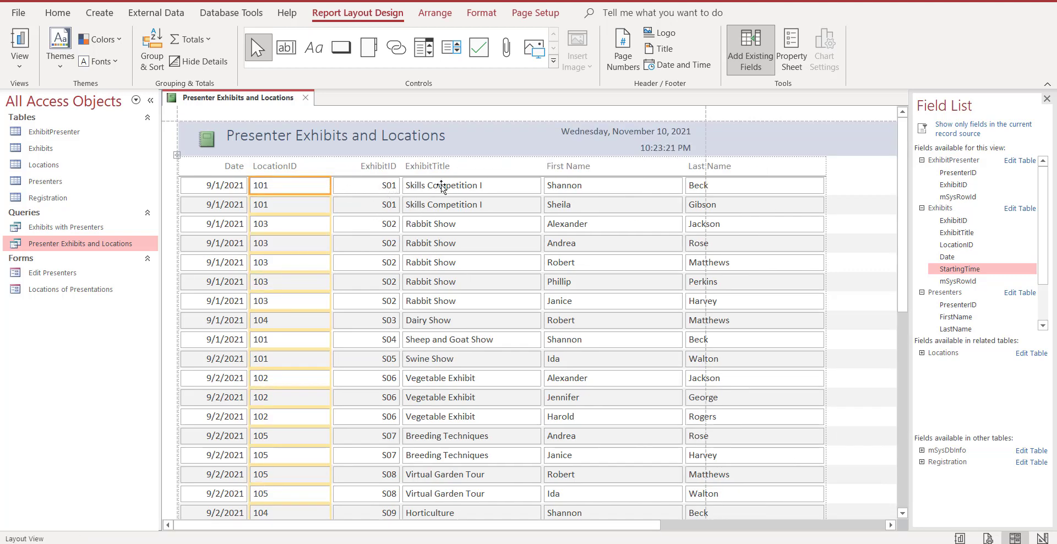
pyautogui.click(489, 187)
pyautogui.moveTo(541, 186); pyautogui.dragTo(520, 186)
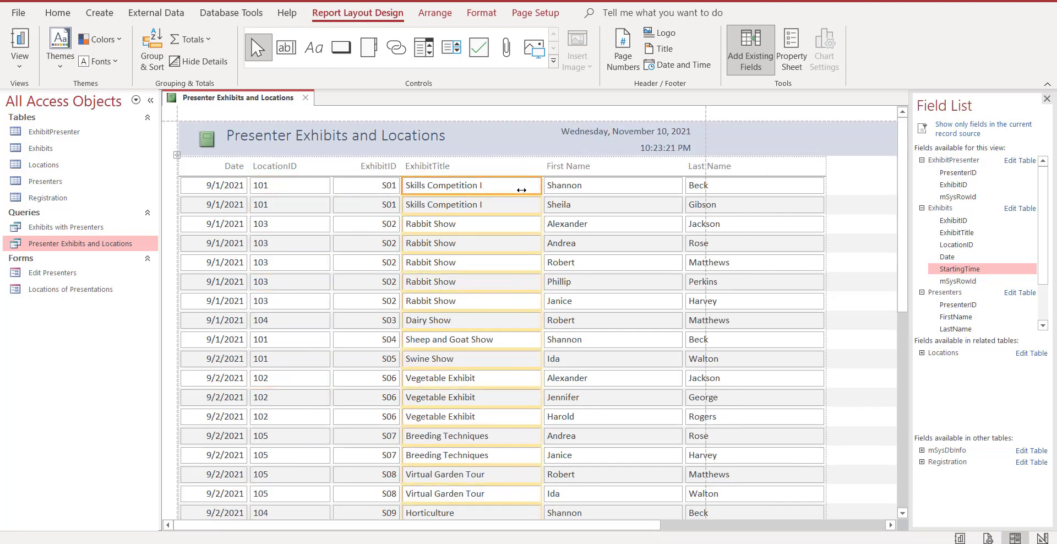
pyautogui.click(653, 187)
pyautogui.moveTo(661, 186); pyautogui.dragTo(607, 186)
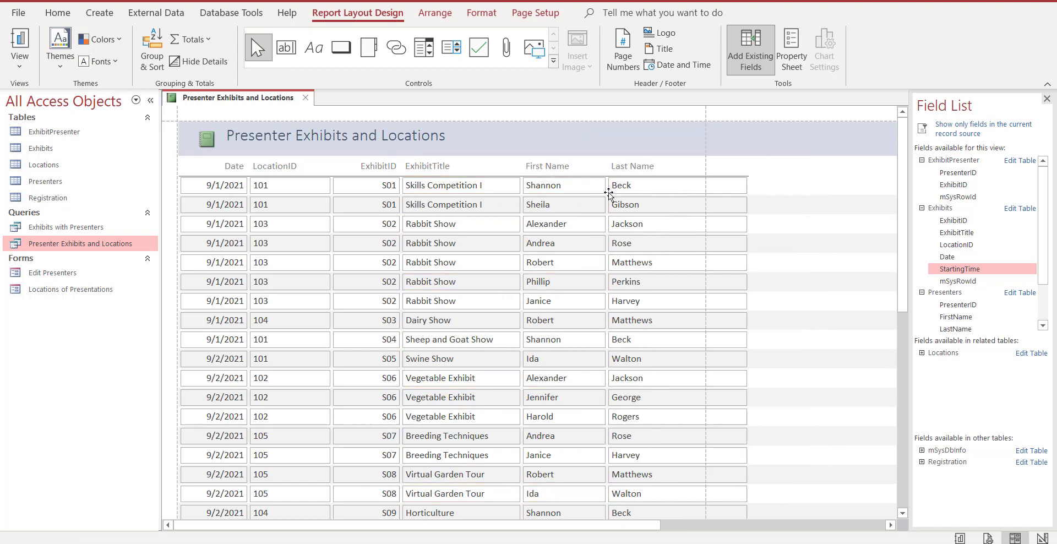
pyautogui.click(699, 187)
pyautogui.moveTo(747, 187); pyautogui.dragTo(697, 187)
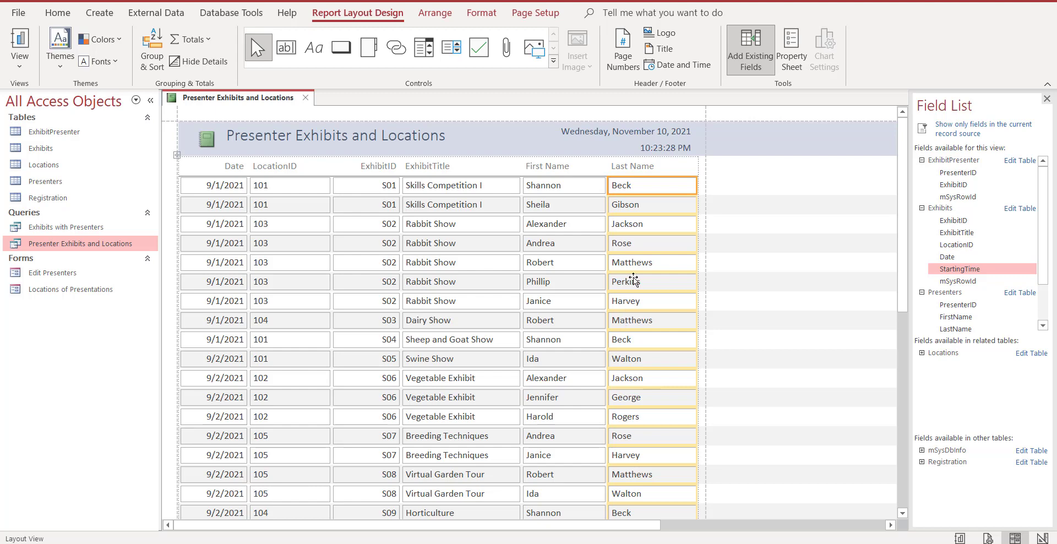
pyautogui.click(307, 97)
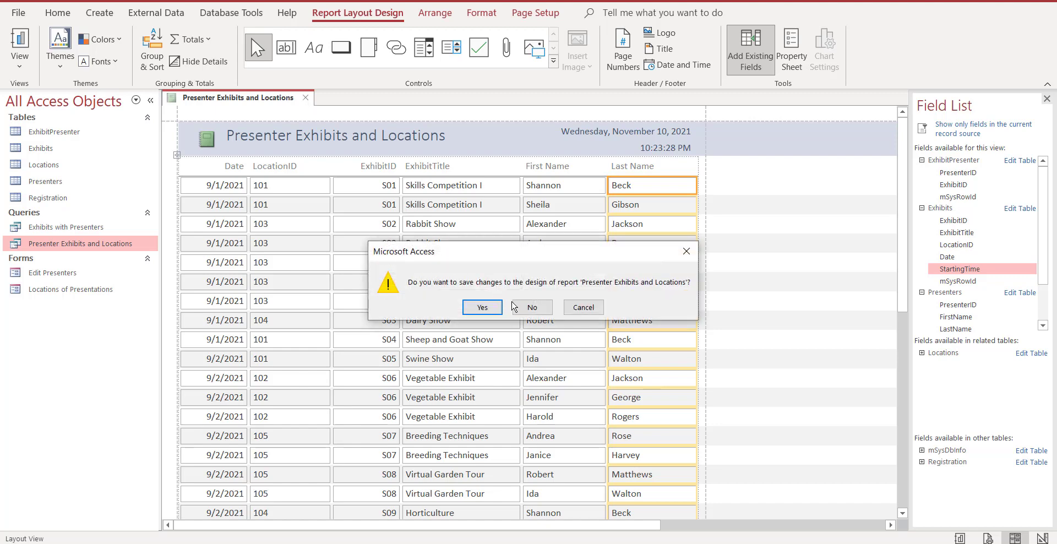
pyautogui.click(532, 307)
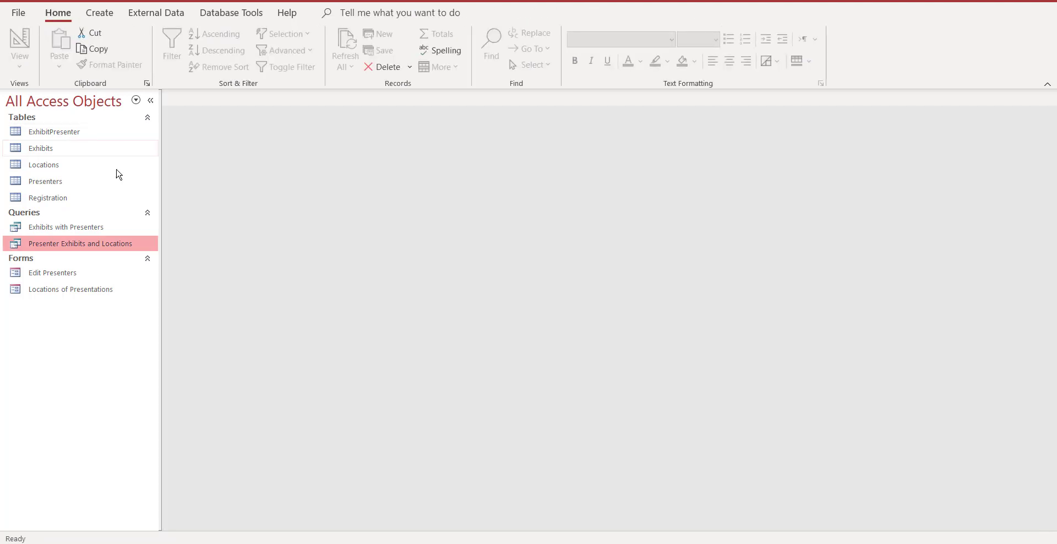
# Start the Report Wizard on the Exhibits with Presenters query and include all of its fields in the report.
pyautogui.click(104, 14)
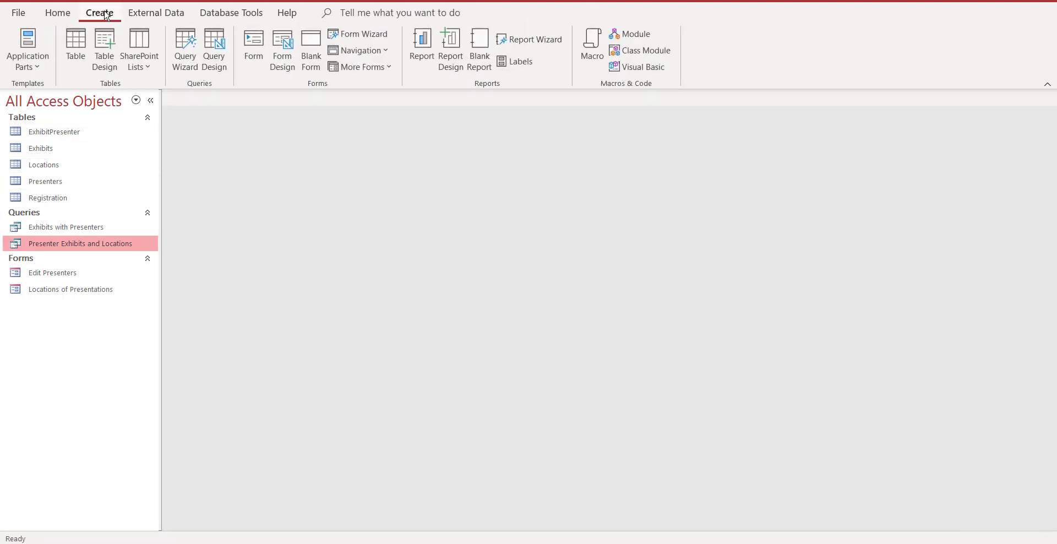
pyautogui.click(96, 229)
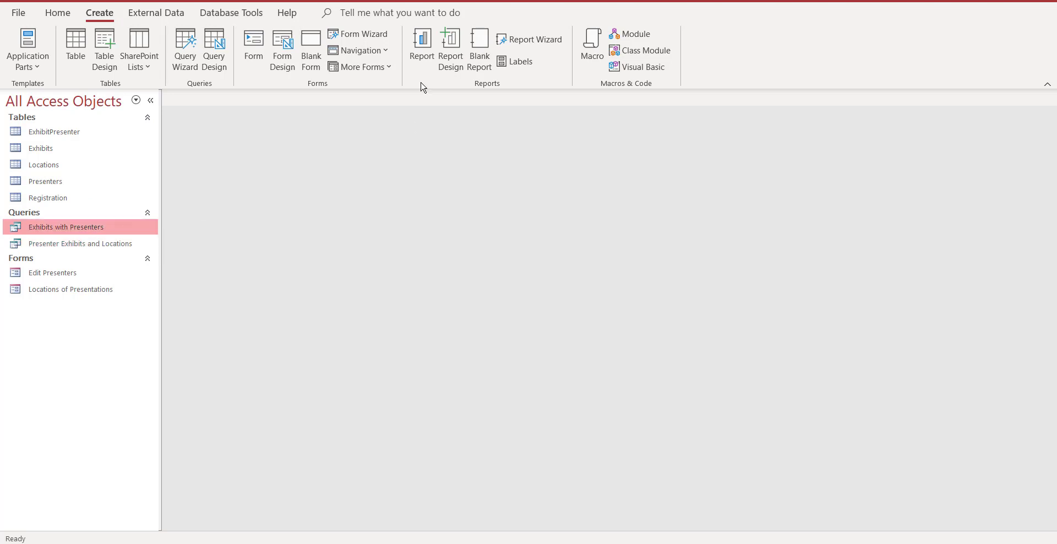
pyautogui.click(532, 41)
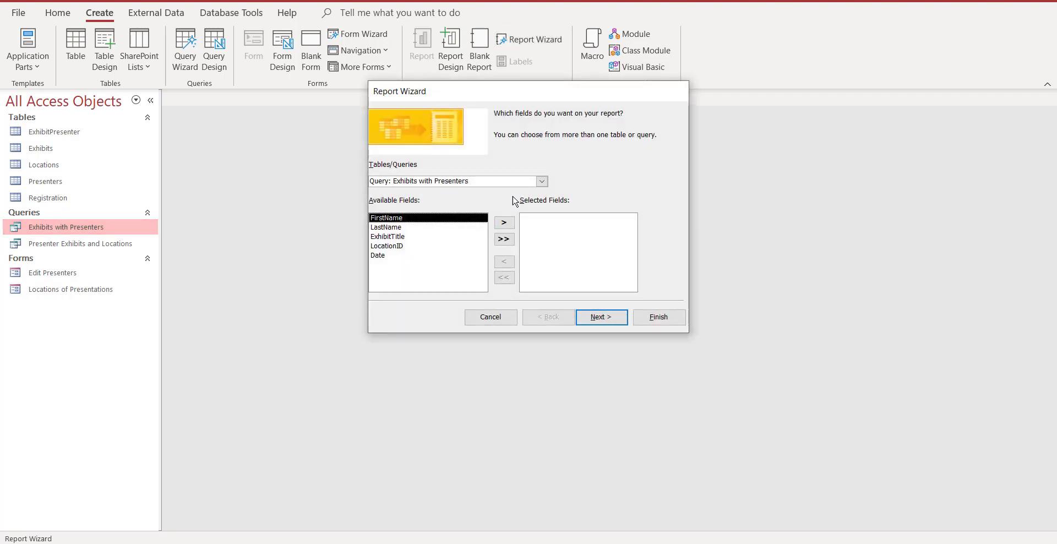
pyautogui.click(543, 181)
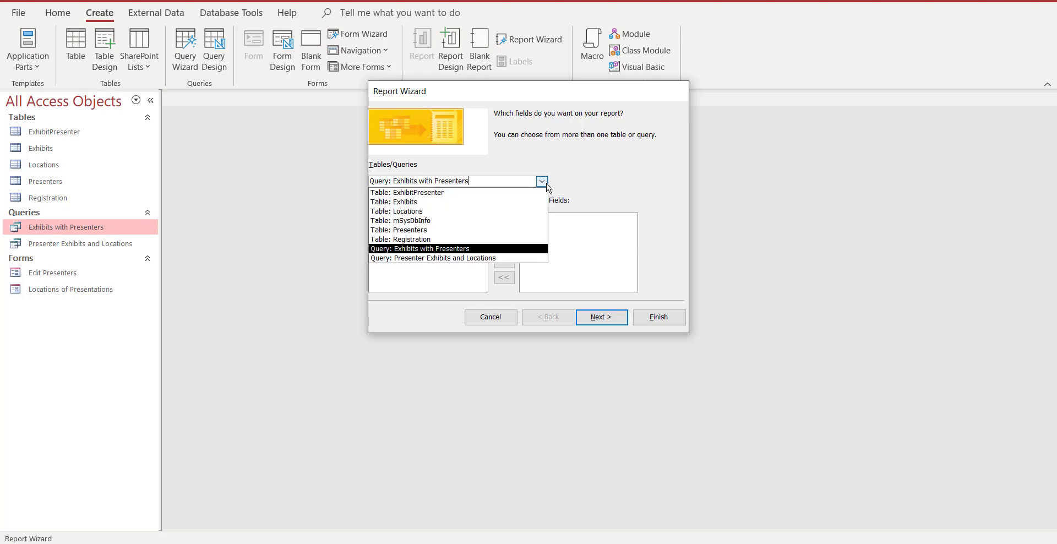
pyautogui.click(601, 184)
pyautogui.click(505, 241)
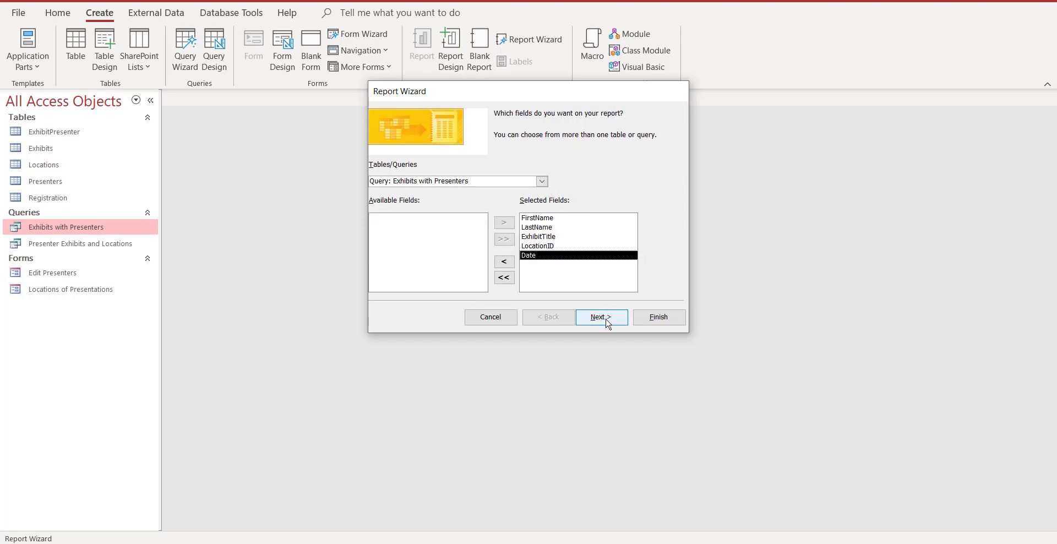
pyautogui.click(606, 319)
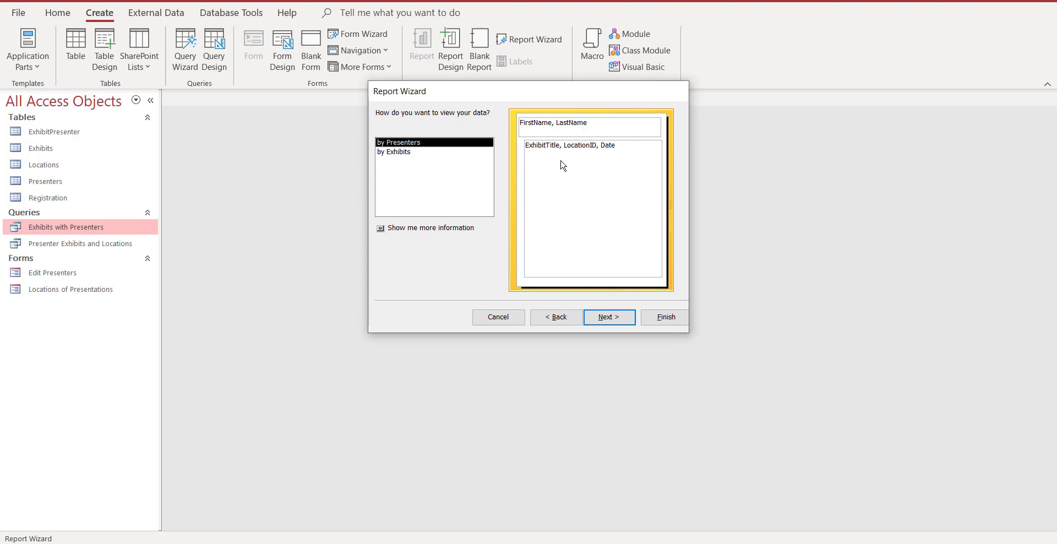
# Choose to view the report data by Presenters, without adding any further grouping levels.
pyautogui.click(399, 155)
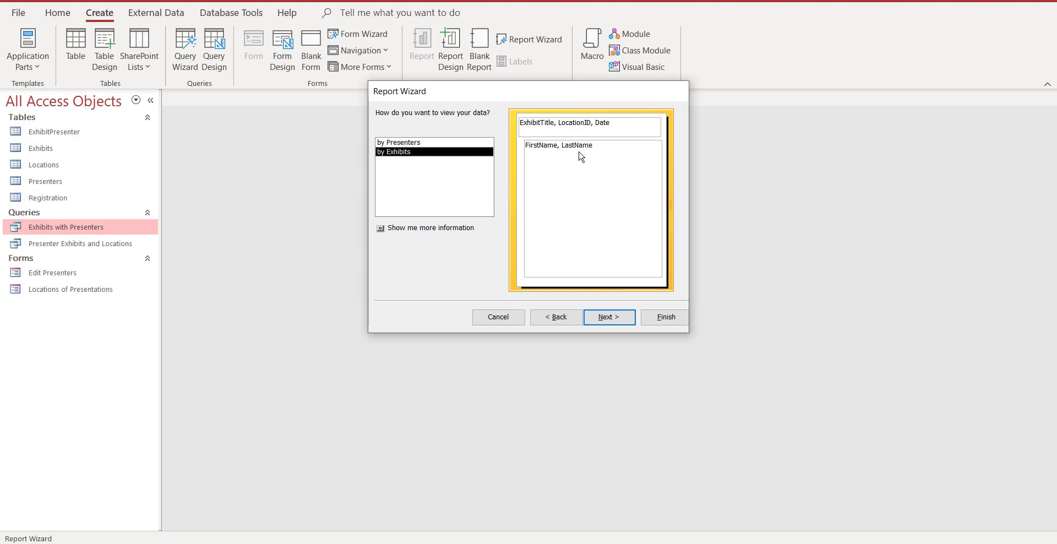
pyautogui.click(414, 144)
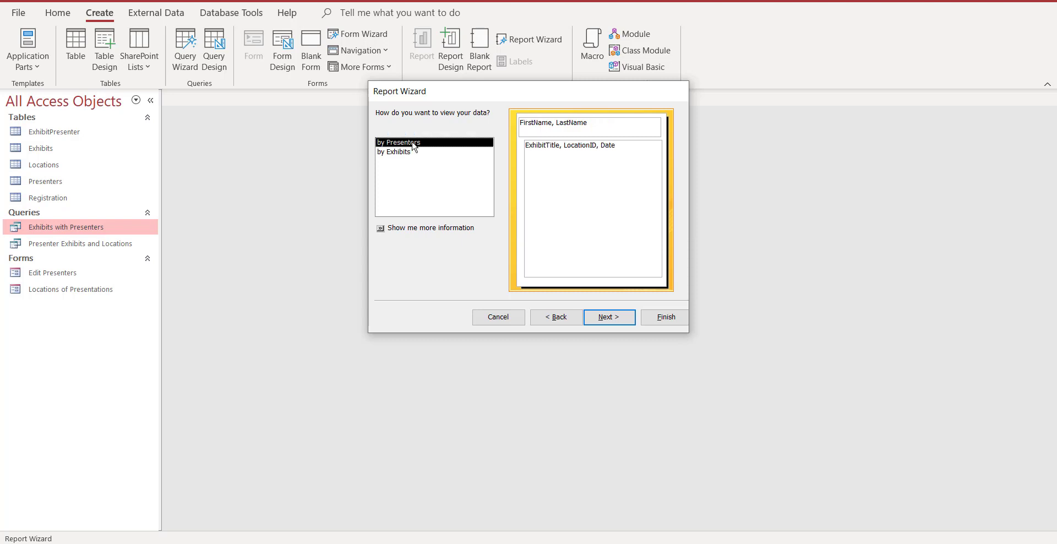
pyautogui.click(608, 317)
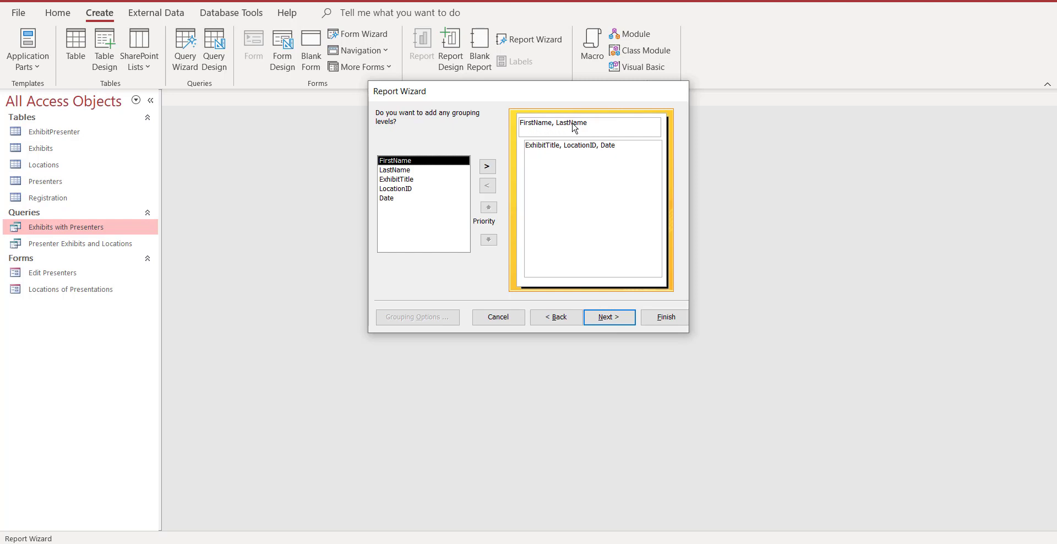
pyautogui.click(606, 319)
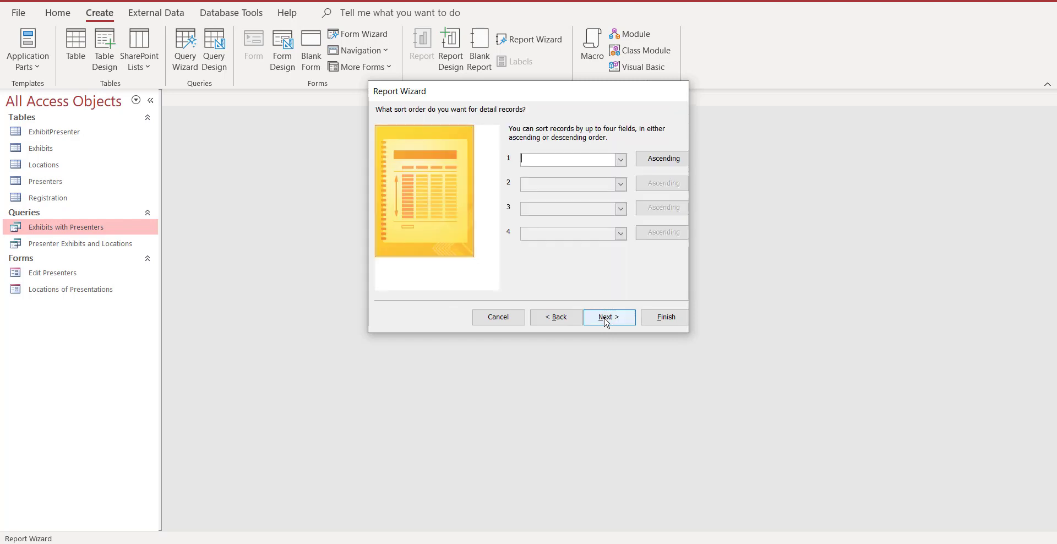
# Sort the detail records by Date in ascending order and use a stepped layout in landscape orientation.
pyautogui.click(622, 160)
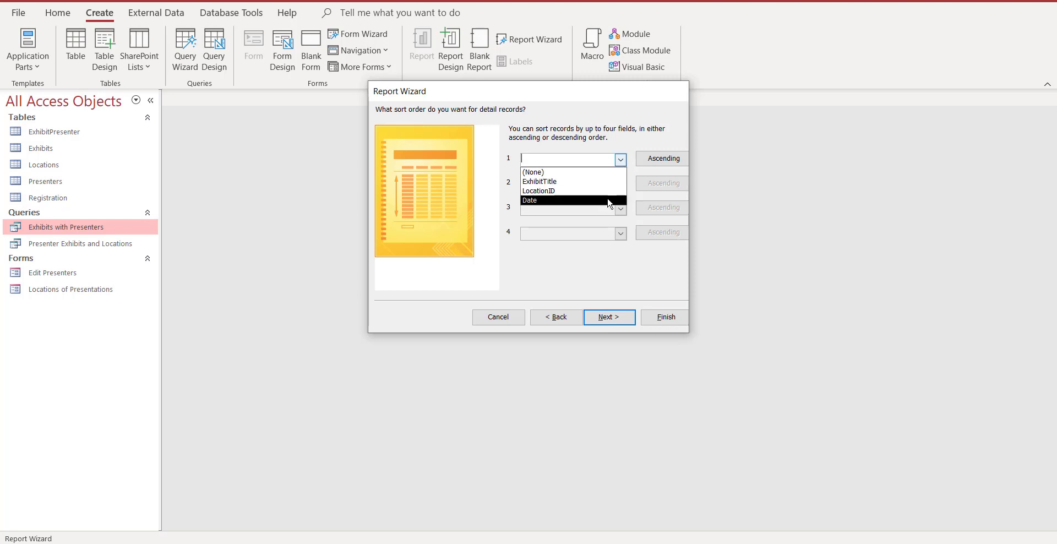
pyautogui.click(573, 200)
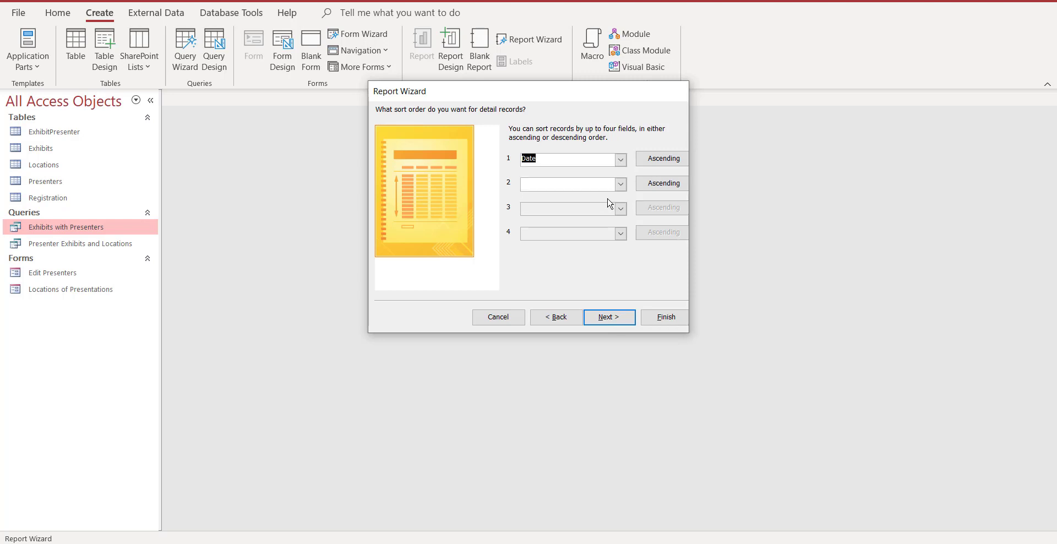
pyautogui.click(607, 318)
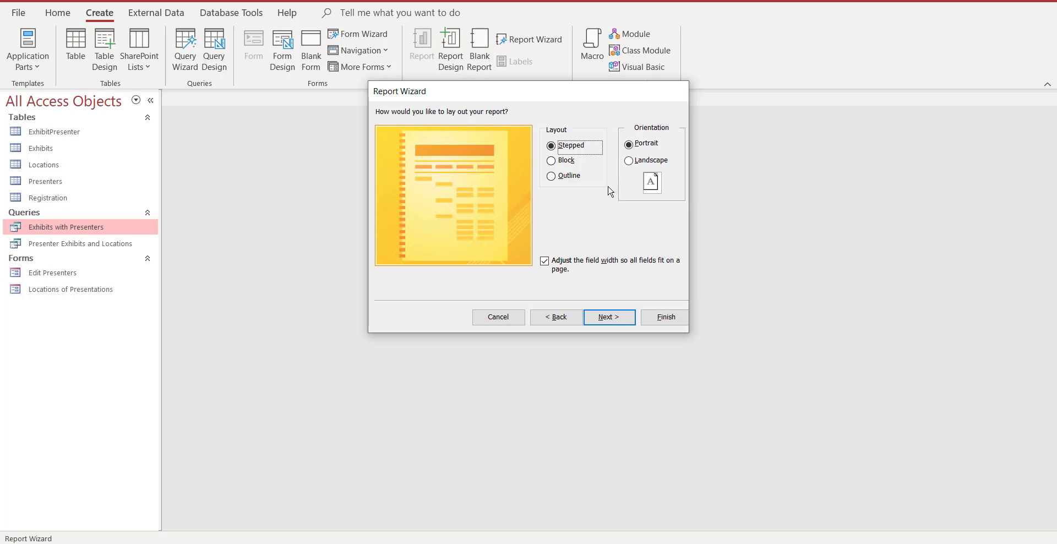
pyautogui.click(628, 161)
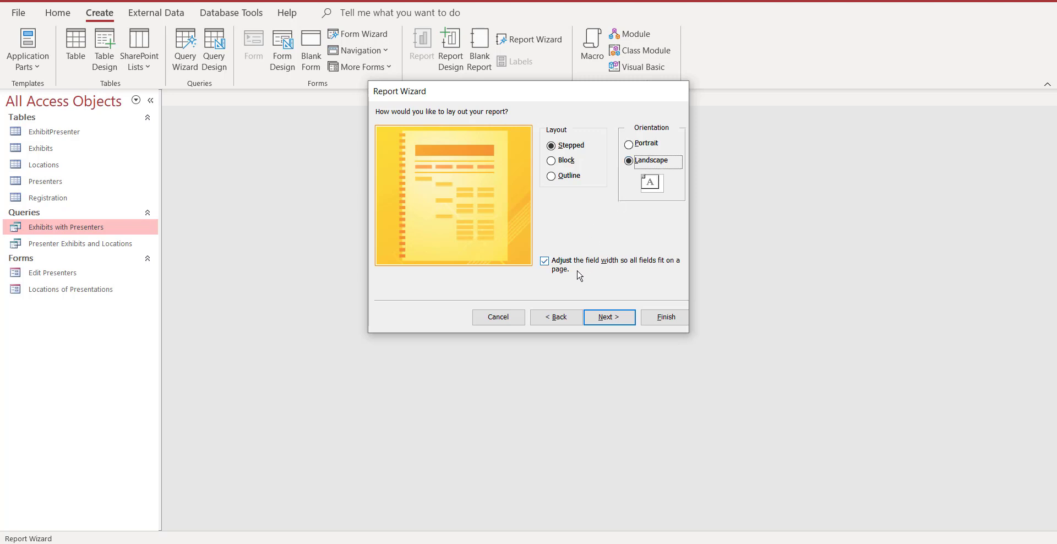
pyautogui.click(611, 318)
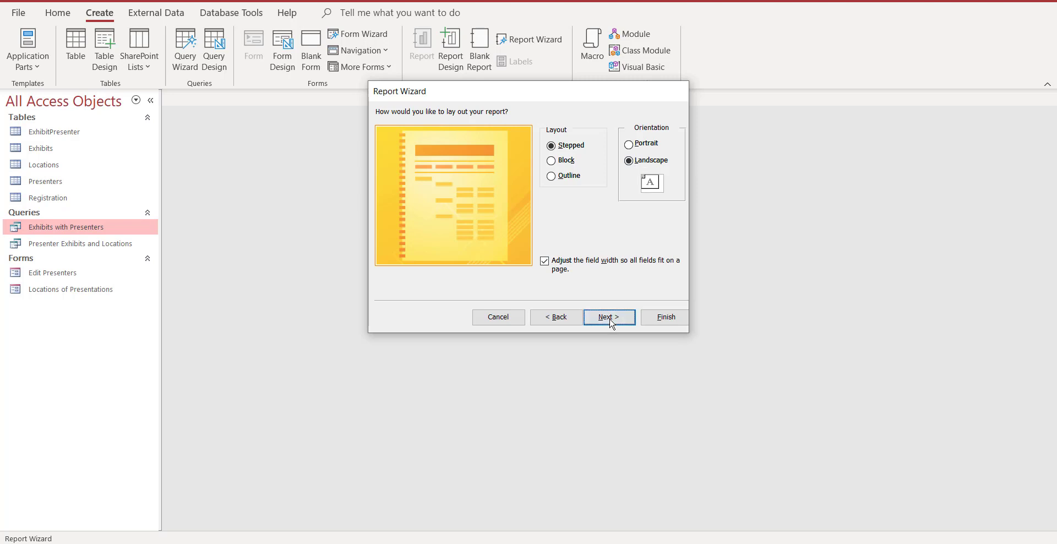
# Title the report Presenter Schedules and finish the wizard with a preview of the report.
pyautogui.click(525, 130)
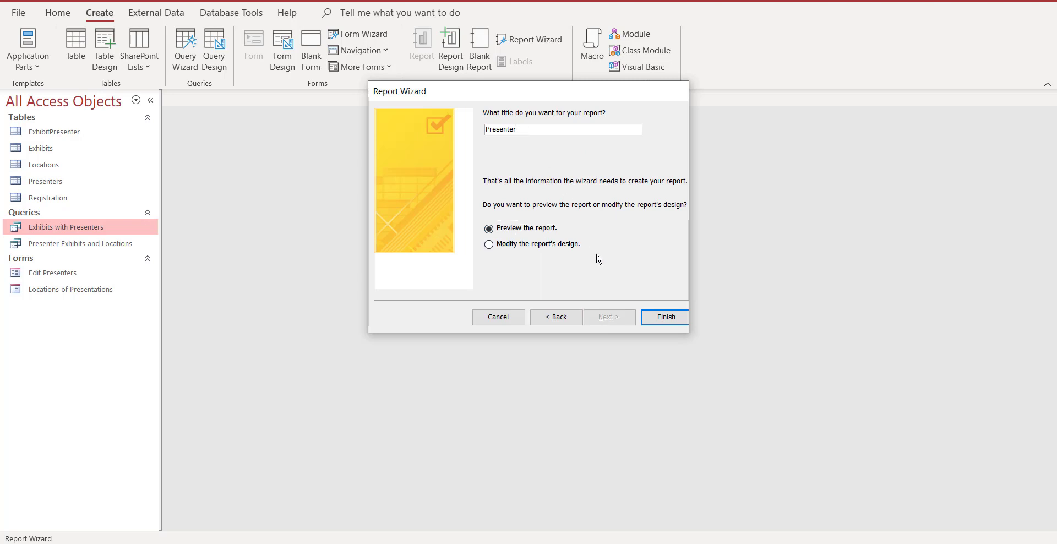
pyautogui.write('Schedules')
pyautogui.press('Left')
pyautogui.press('Left')
pyautogui.press('Left')
pyautogui.press('Left')
pyautogui.press('Left')
pyautogui.press('Left')
pyautogui.press('Left')
pyautogui.press('Left')
pyautogui.press('Left')
pyautogui.click(660, 322)
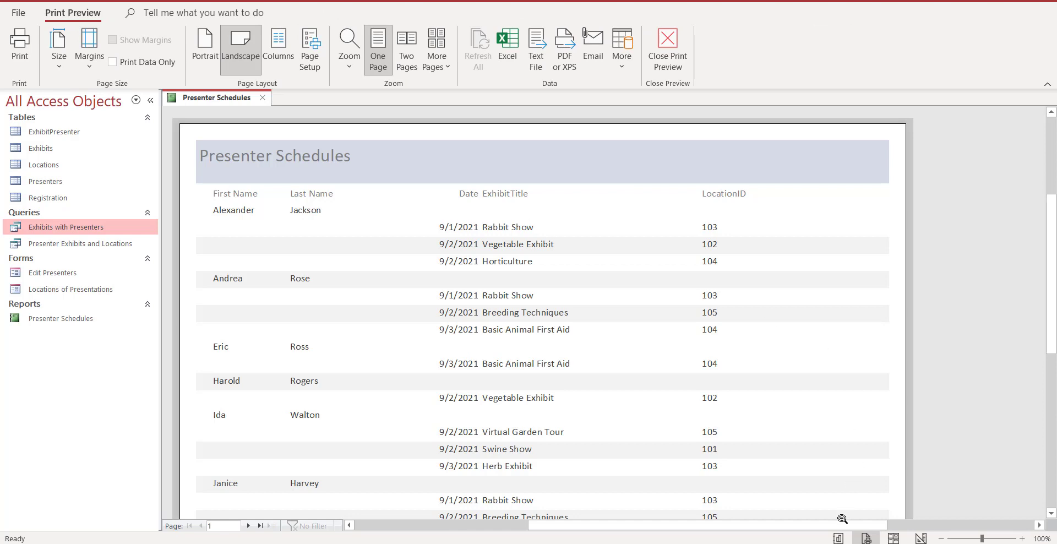
# Look at the Presenter Schedules report in Report View and again in Print Preview.
pyautogui.click(839, 539)
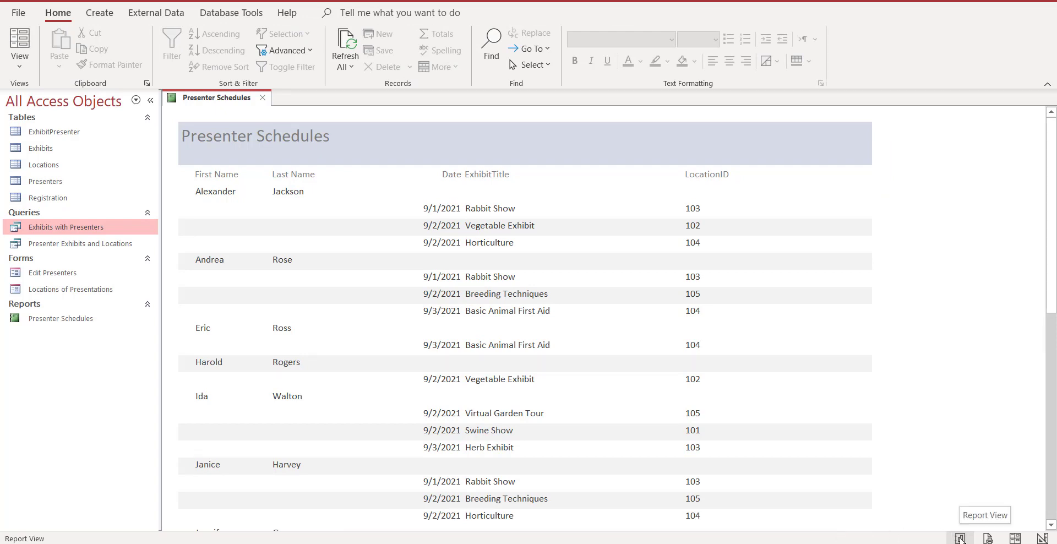
pyautogui.click(988, 538)
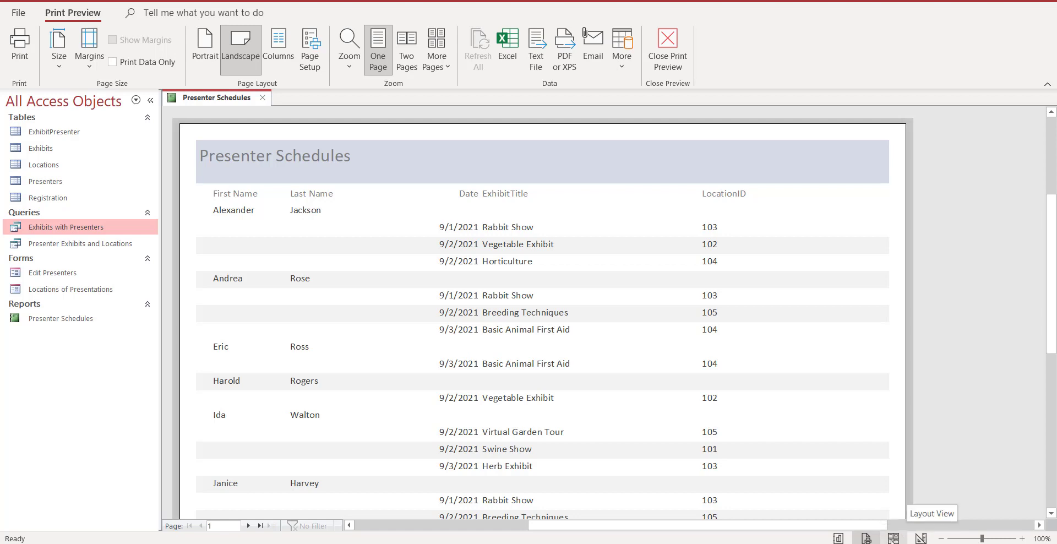
# In Layout View, narrow the ExhibitTitle column and set its data and heading farther from the Date column.
pyautogui.click(893, 538)
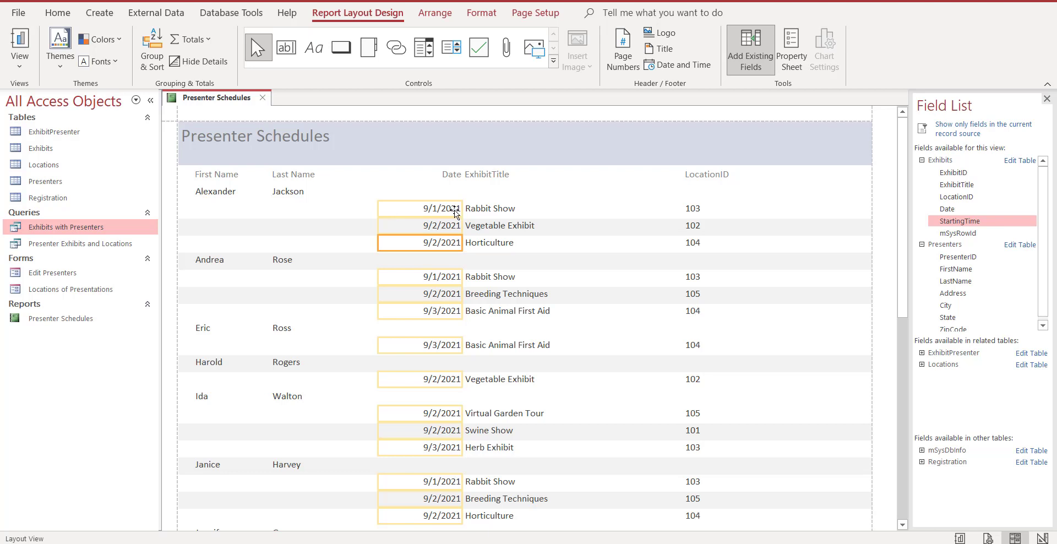
pyautogui.click(494, 209)
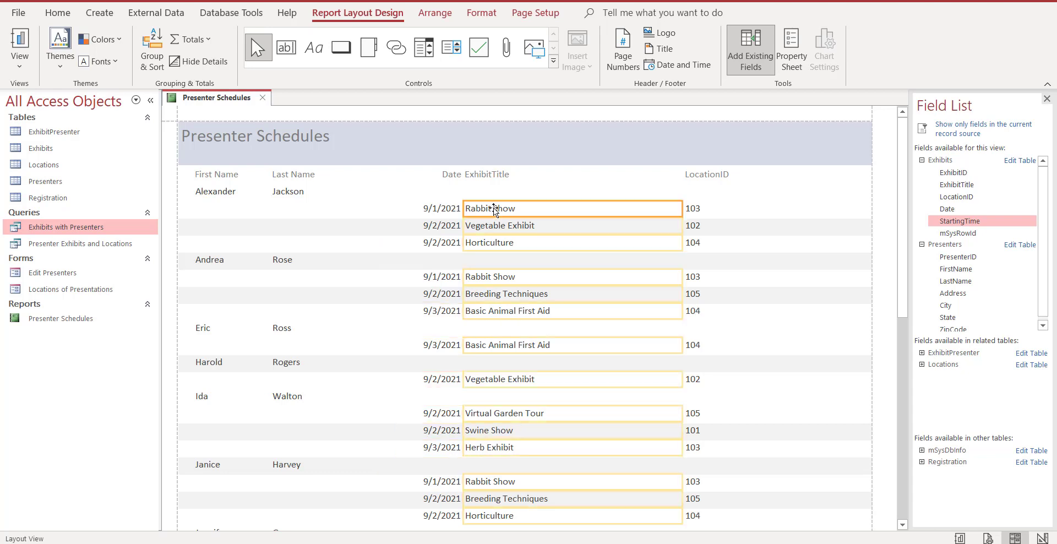
pyautogui.moveTo(682, 209); pyautogui.dragTo(627, 209)
pyautogui.moveTo(463, 184); pyautogui.dragTo(494, 158)
pyautogui.click(484, 158)
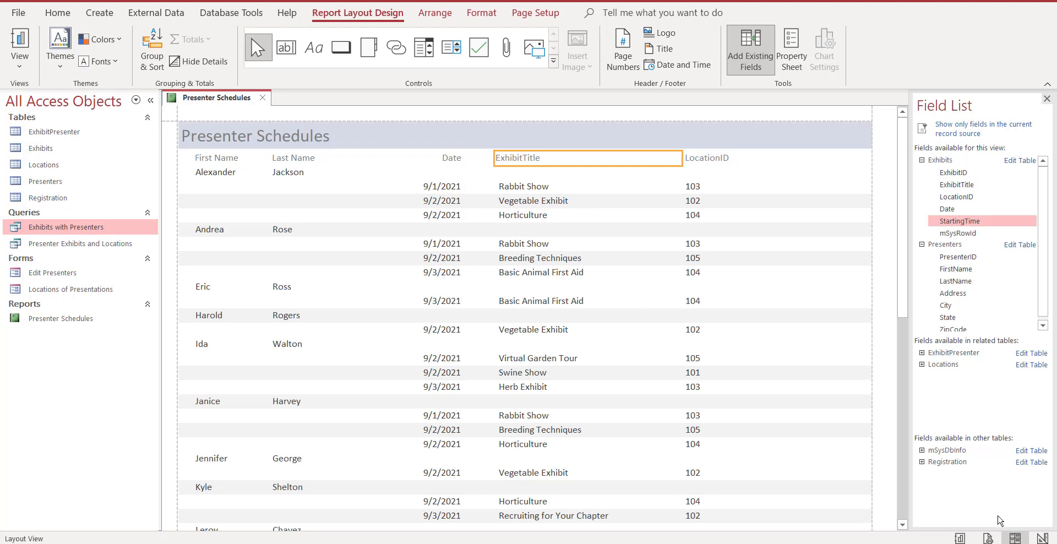
# In Design View, shorten the Date field in the Detail section to about the 4-inch mark and return to Layout View.
pyautogui.click(1042, 538)
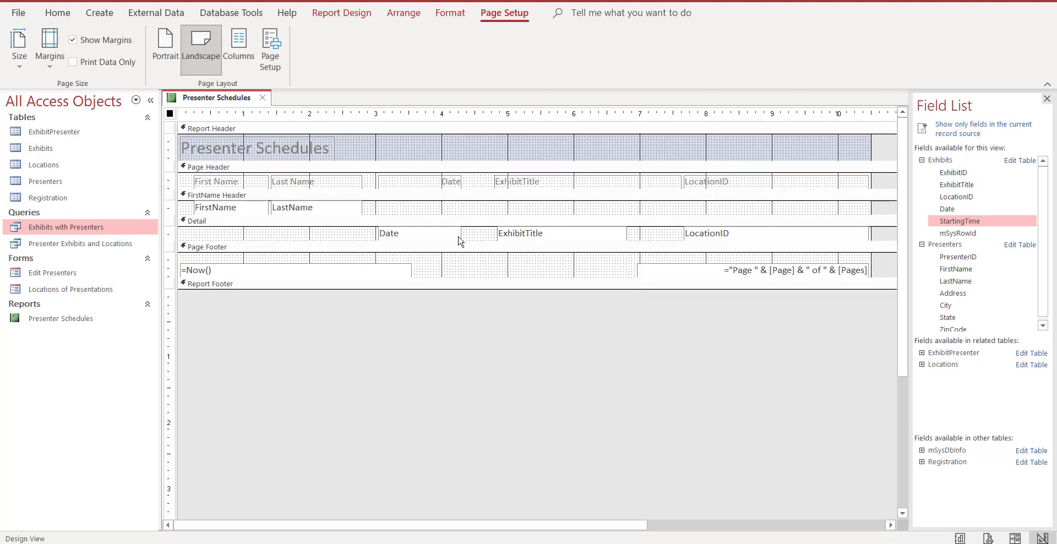
pyautogui.click(433, 238)
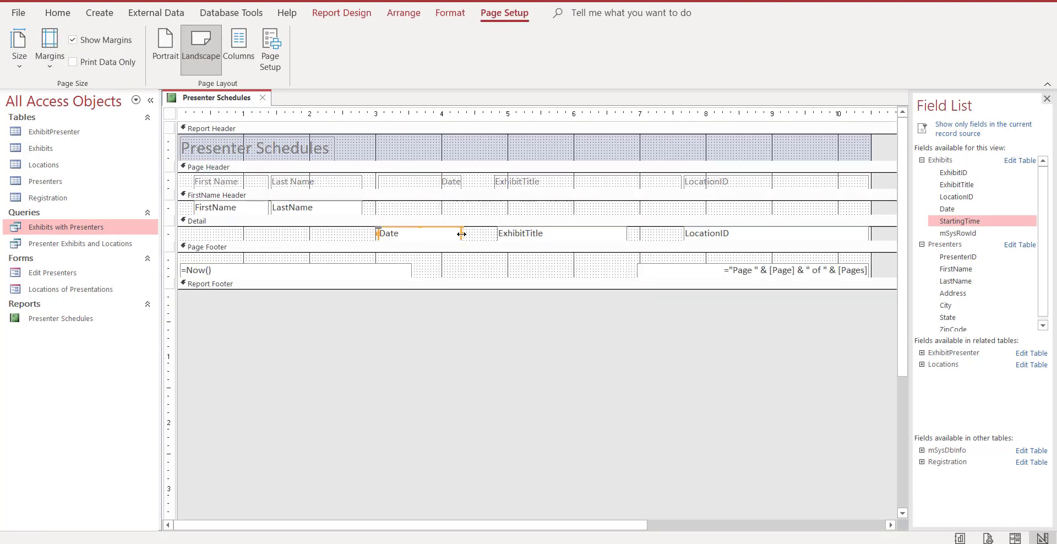
pyautogui.moveTo(461, 234); pyautogui.dragTo(446, 234)
pyautogui.click(1015, 538)
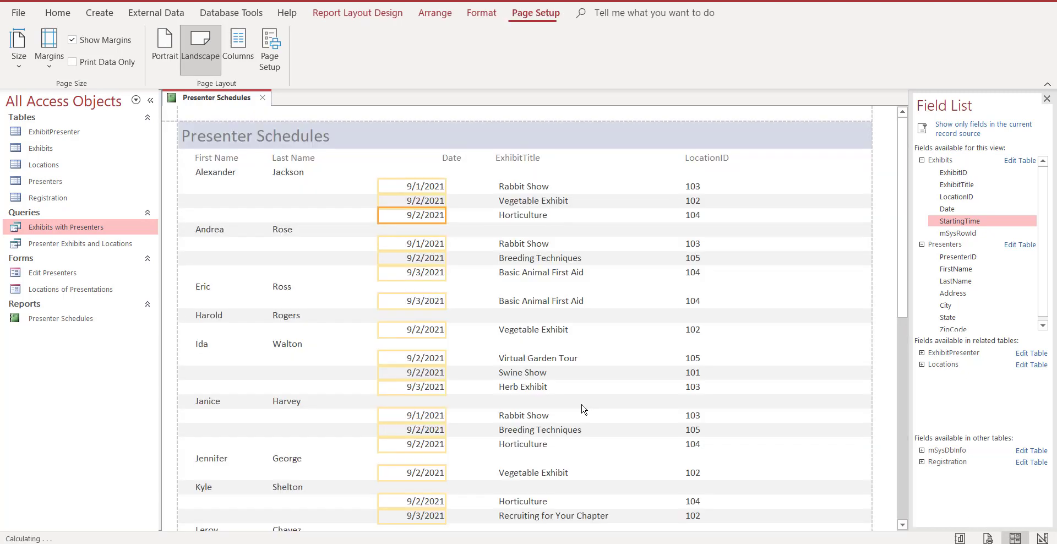
pyautogui.click(1041, 538)
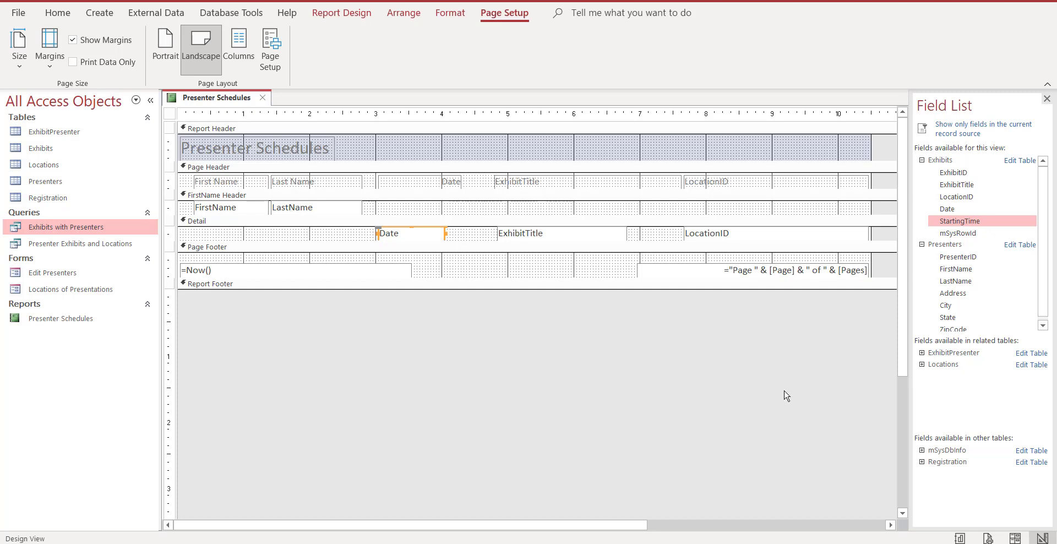
pyautogui.click(1014, 538)
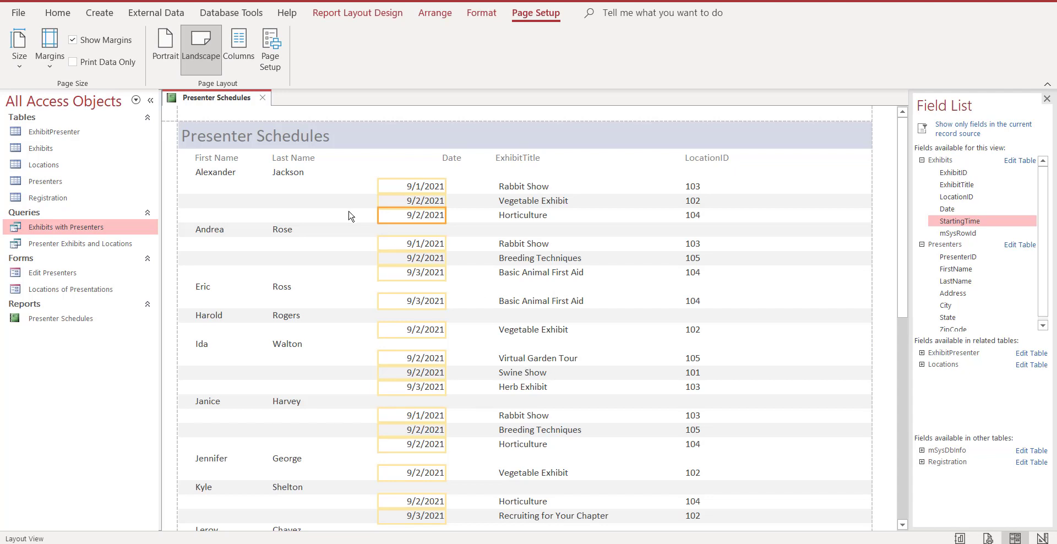
# Make the First Name, Last Name, Date, ExhibitTitle and LocationID column headings bold and center-align them.
pyautogui.click(232, 159)
pyautogui.keyDown('shift'); pyautogui.click(282, 158); pyautogui.keyUp('shift')
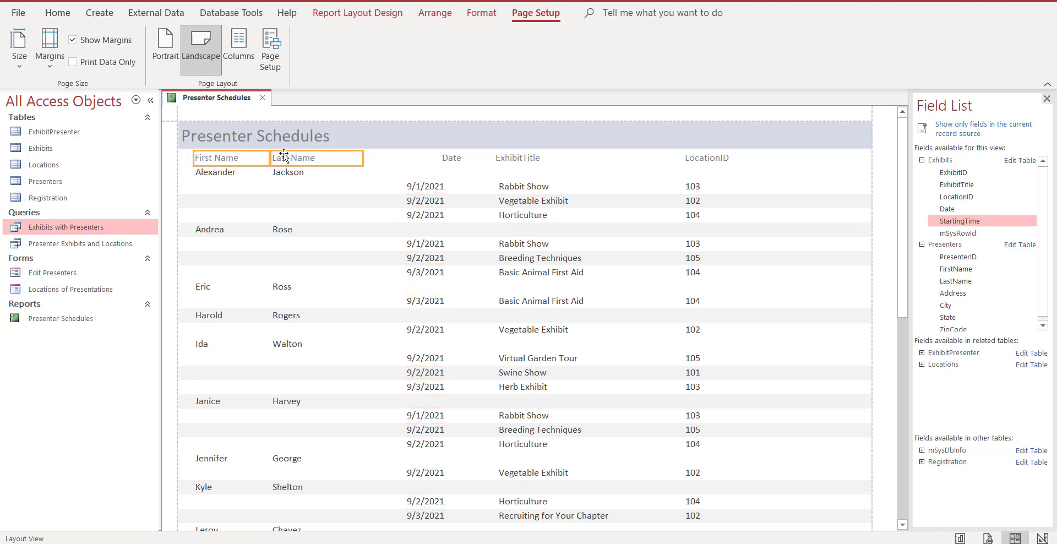
pyautogui.keyDown('shift'); pyautogui.click(455, 159); pyautogui.keyUp('shift')
pyautogui.keyDown('shift'); pyautogui.click(517, 159); pyautogui.keyUp('shift')
pyautogui.keyDown('shift'); pyautogui.click(711, 160); pyautogui.keyUp('shift')
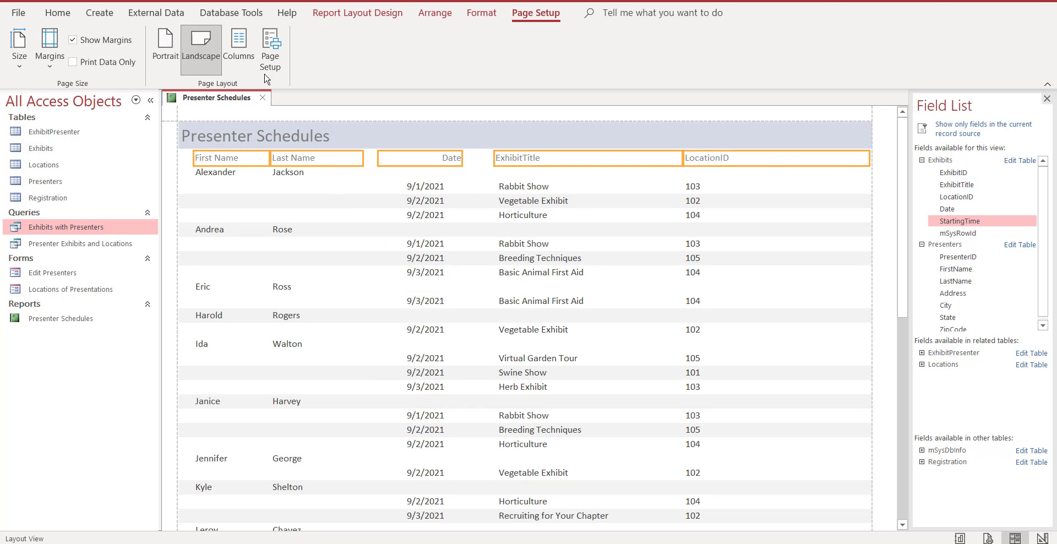
pyautogui.click(67, 13)
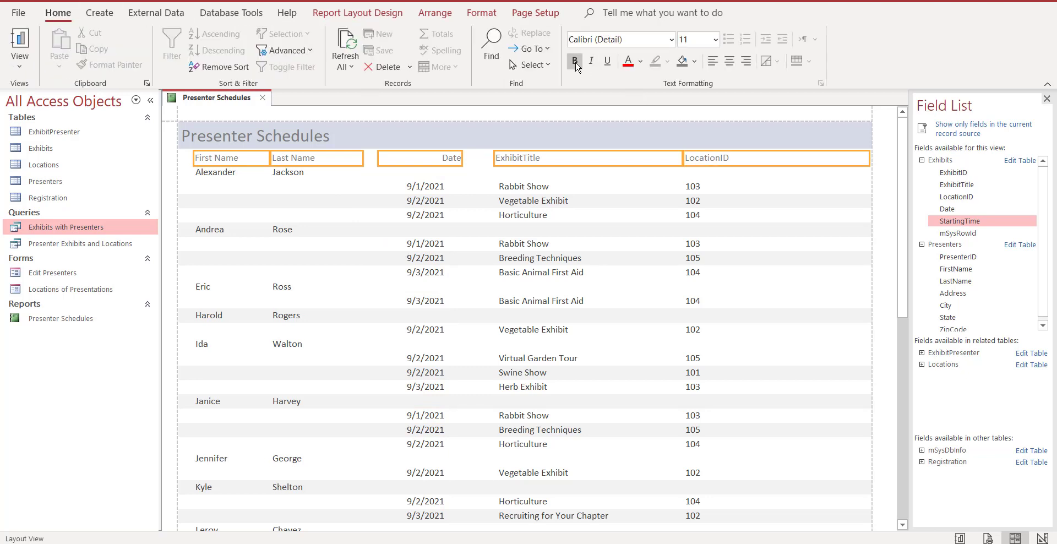
pyautogui.click(574, 61)
pyautogui.click(728, 63)
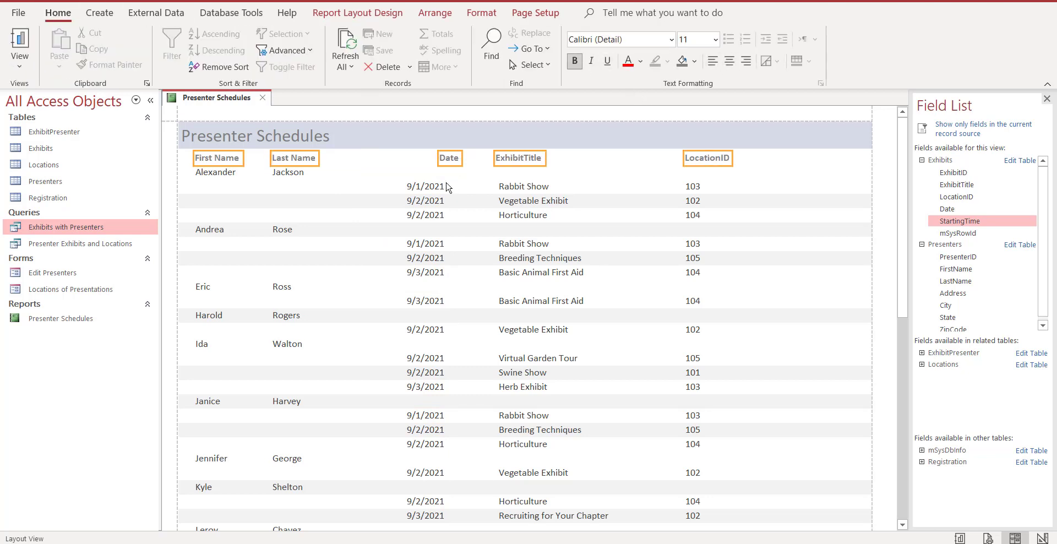
# Center the LocationID values and narrow their field so they sit under the LocationID heading.
pyautogui.click(691, 187)
pyautogui.click(729, 64)
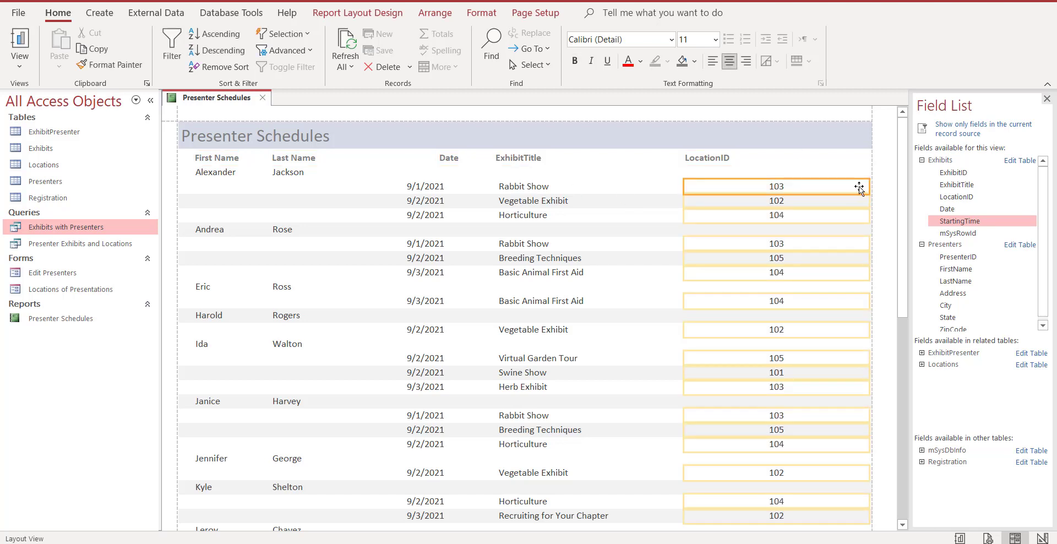
pyautogui.moveTo(869, 186); pyautogui.dragTo(746, 199)
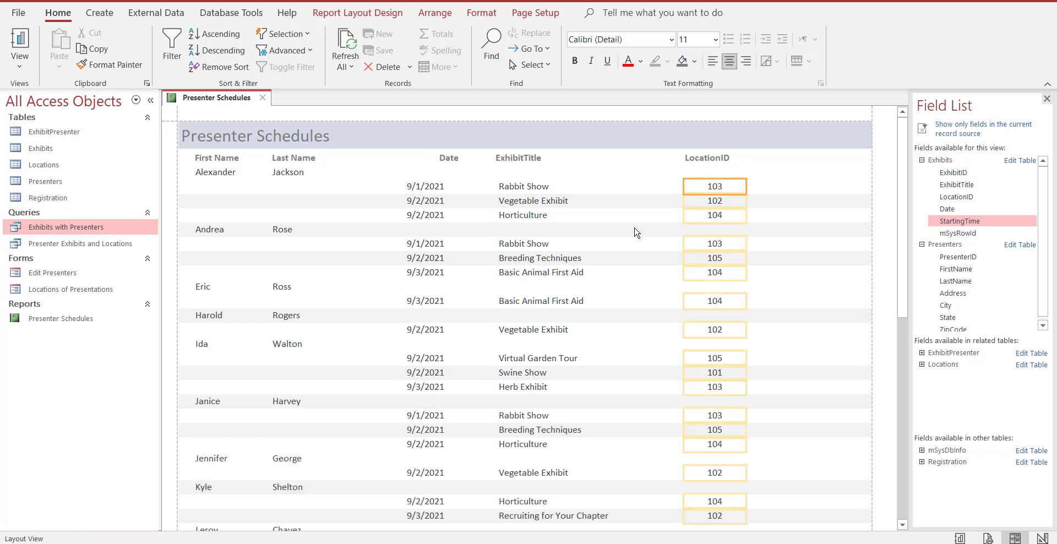
# Shift the Date heading so it sits above the dates, slightly narrow the Date field and check the whole report.
pyautogui.click(432, 184)
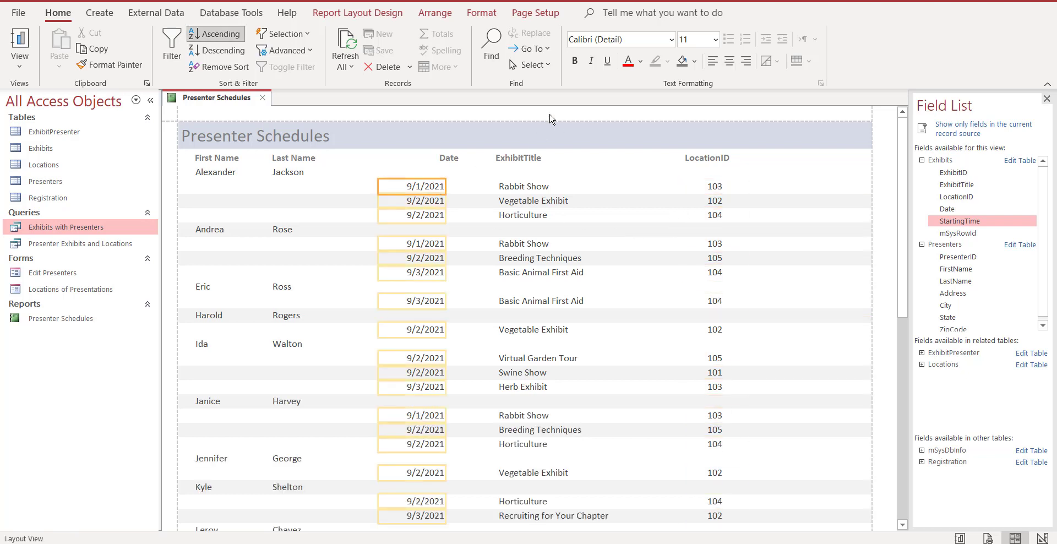
pyautogui.click(447, 157)
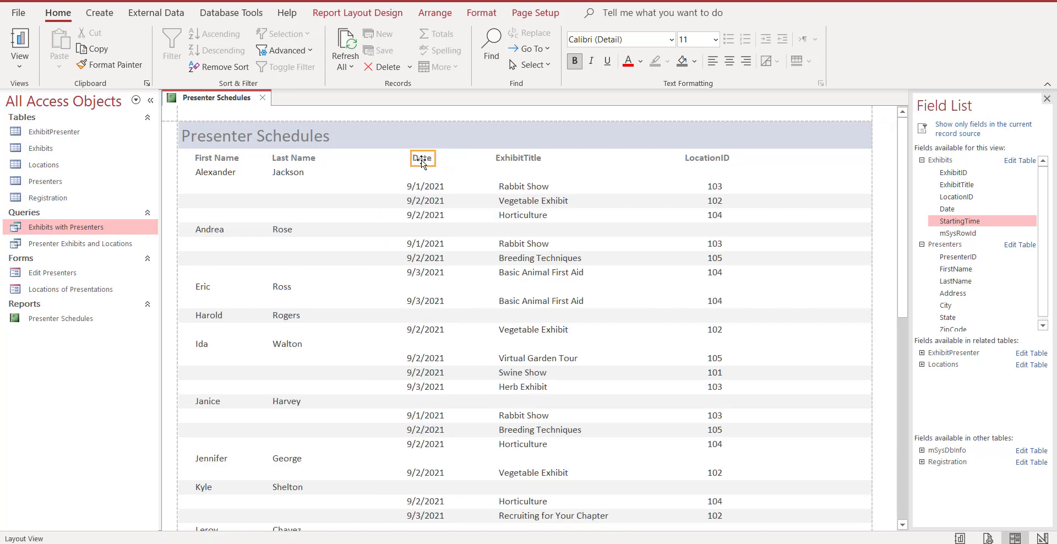
pyautogui.click(433, 195)
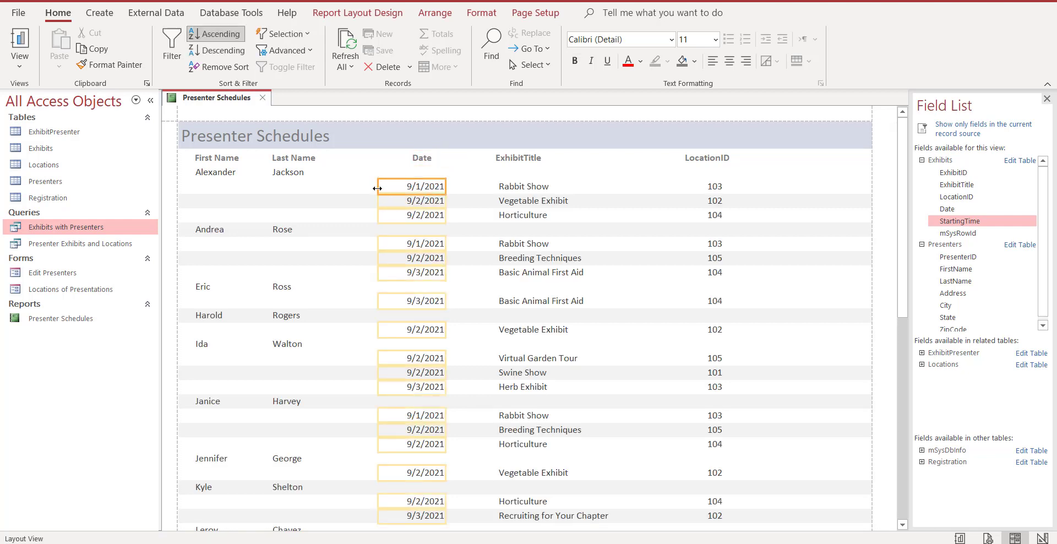
pyautogui.moveTo(378, 188); pyautogui.dragTo(389, 189)
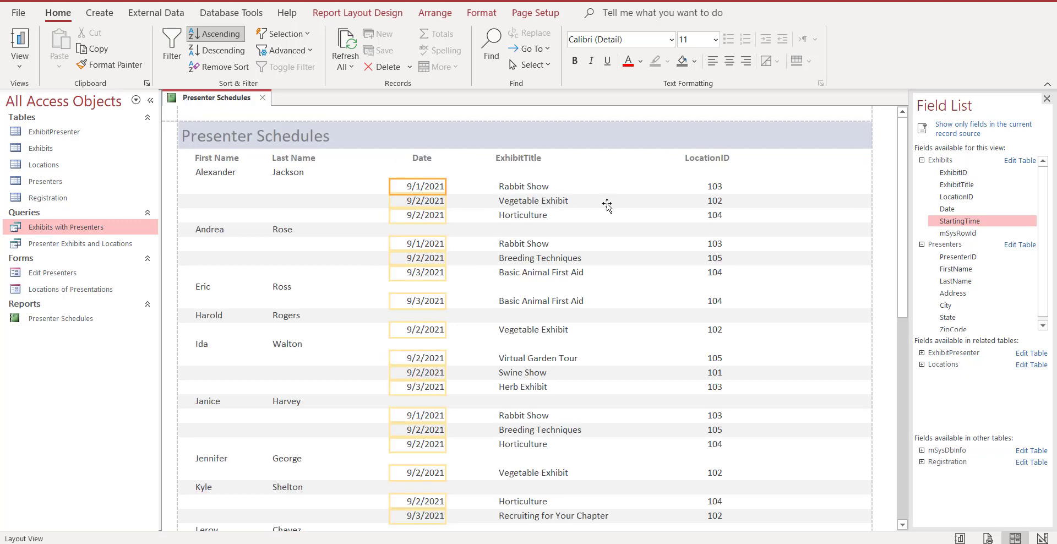
pyautogui.scroll(-10, 664, 252)
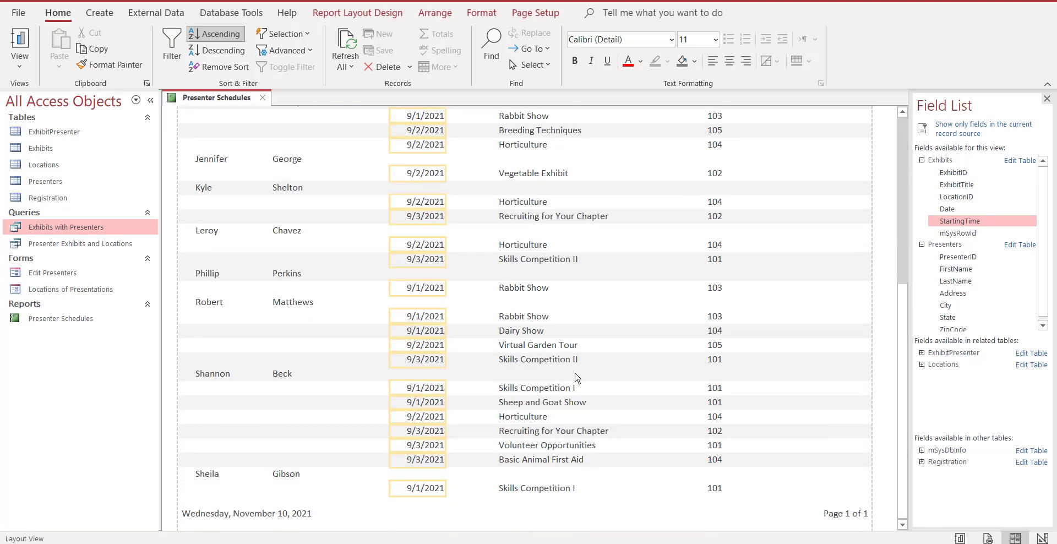
pyautogui.scroll(10, 667, 391)
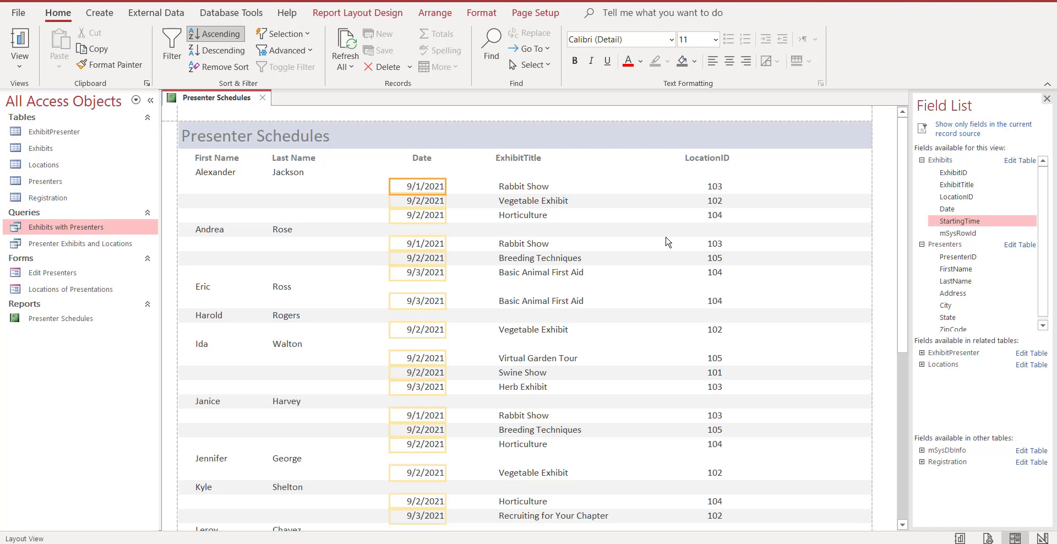
# Apply the Office theme with the blue-patterned thumbnail to this report only.
pyautogui.click(342, 17)
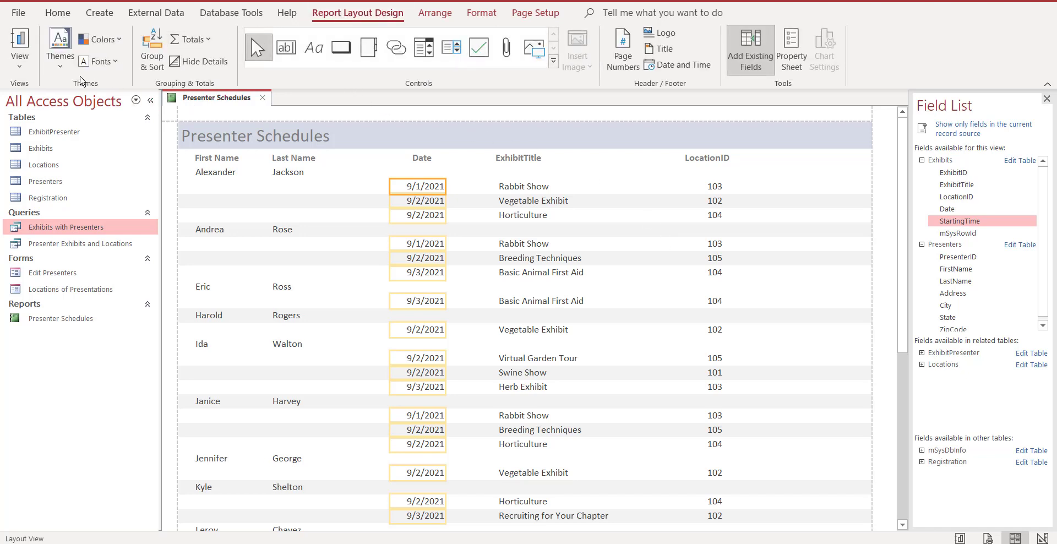
pyautogui.click(60, 55)
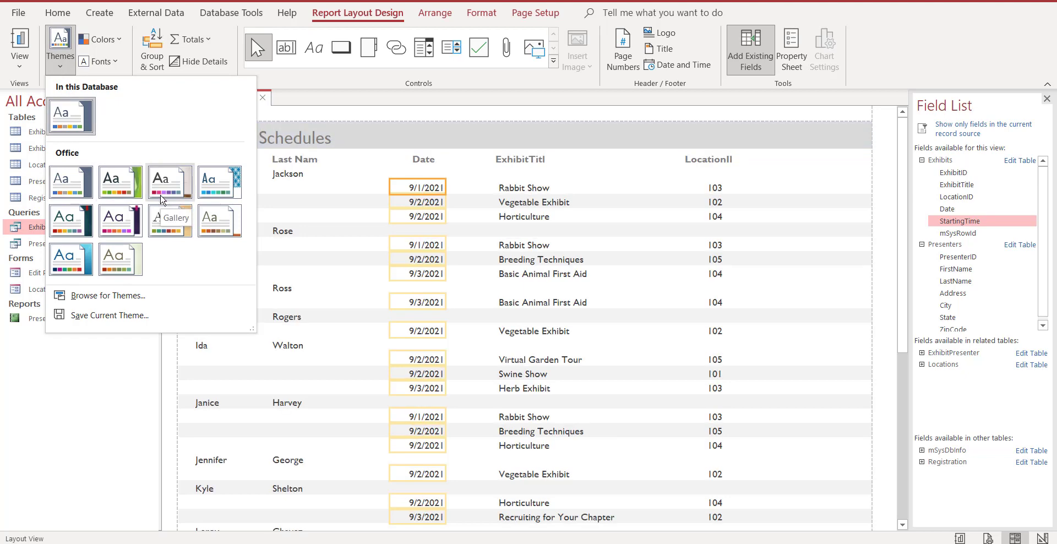
pyautogui.rightClick(222, 188)
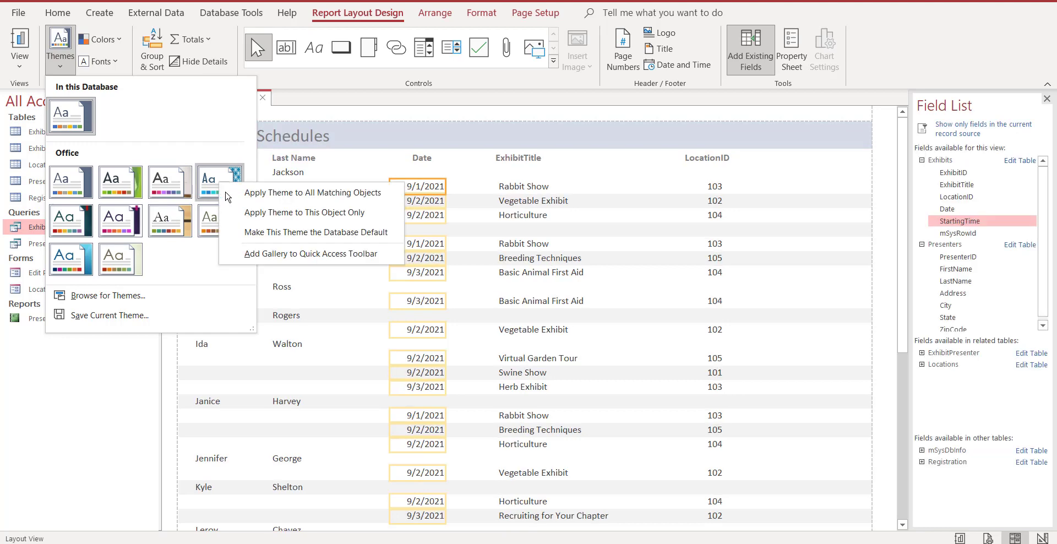
pyautogui.click(323, 219)
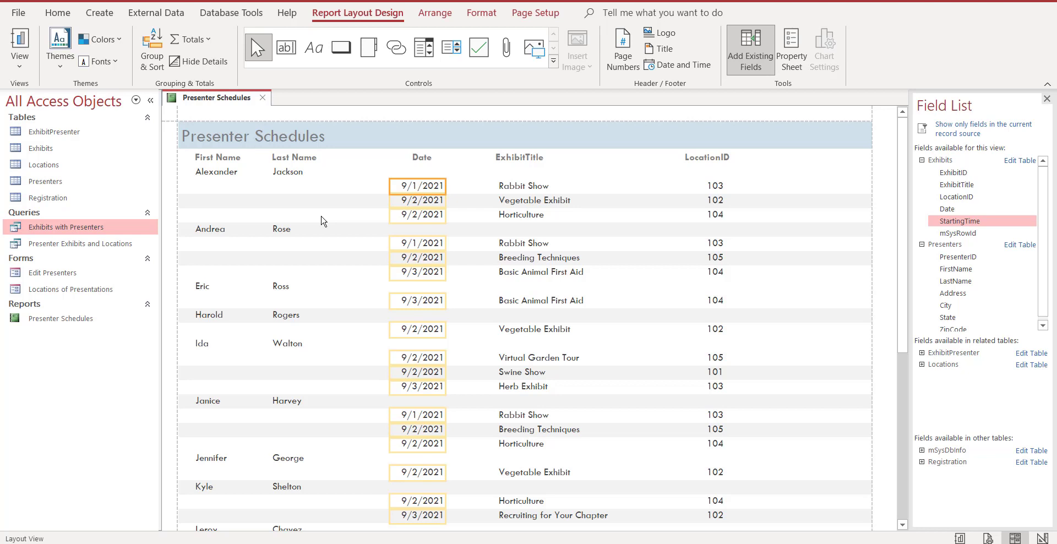
# Change the title in the report header to Schedule by Presenter.
pyautogui.click(326, 139)
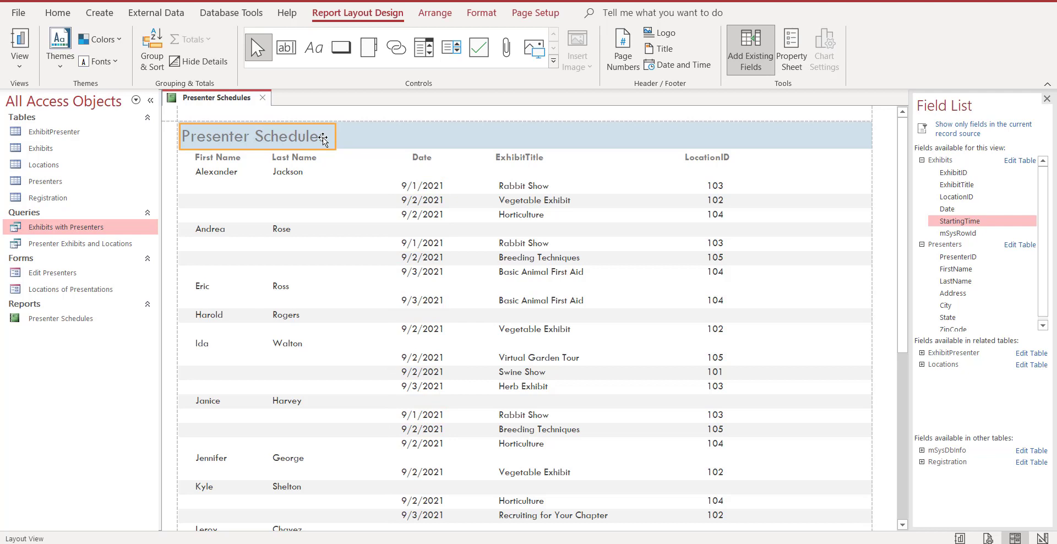
pyautogui.click(325, 138)
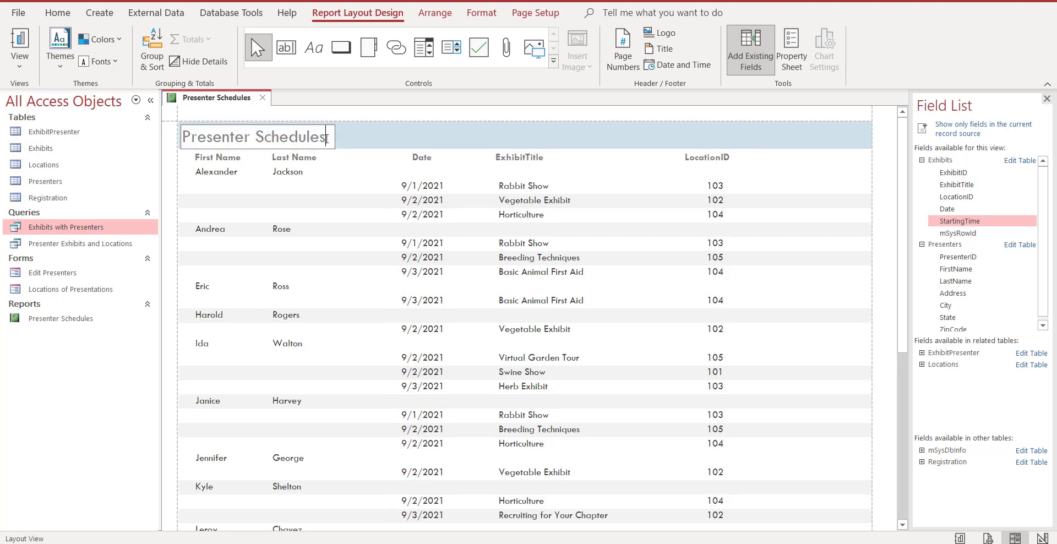
pyautogui.moveTo(328, 136); pyautogui.dragTo(184, 138)
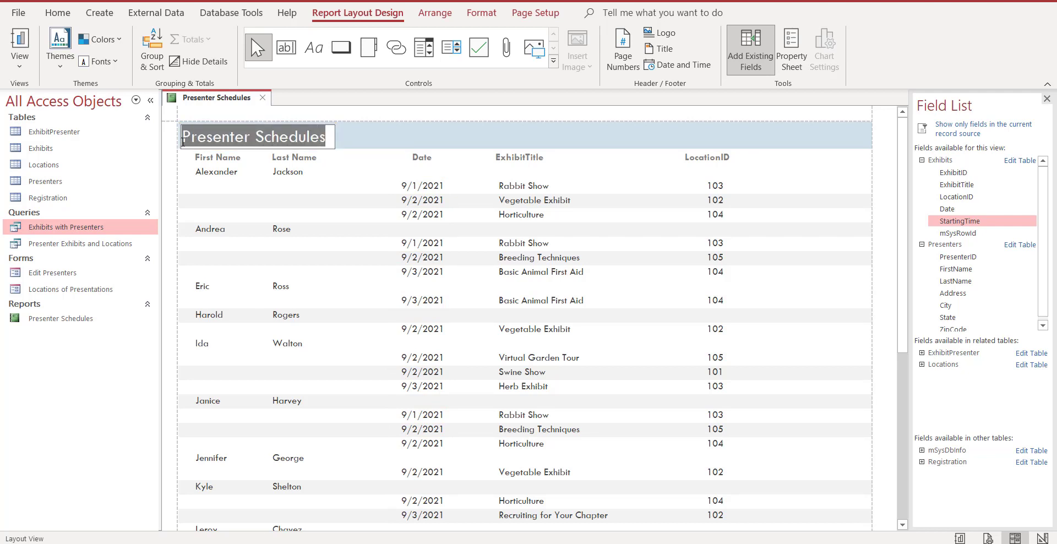
pyautogui.write('Sch')
pyautogui.press('BackSpace')
pyautogui.press('BackSpace')
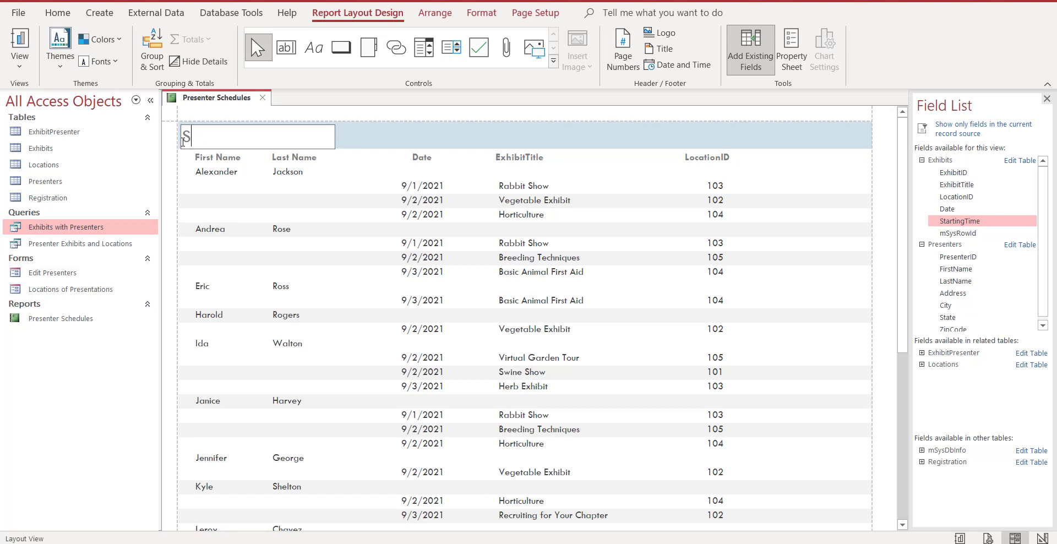
pyautogui.write('chedule by Pres')
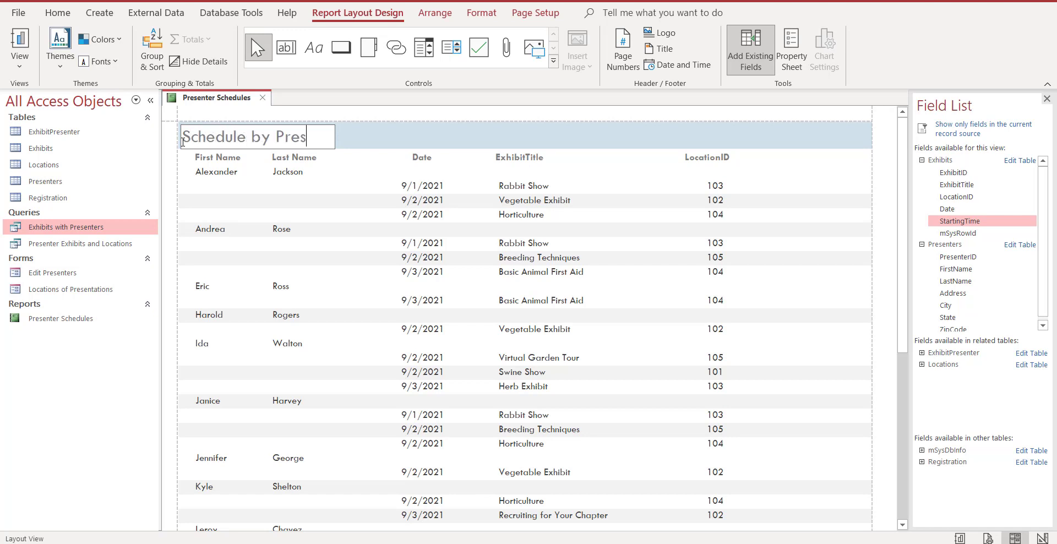
pyautogui.write('erter')
pyautogui.click(369, 160)
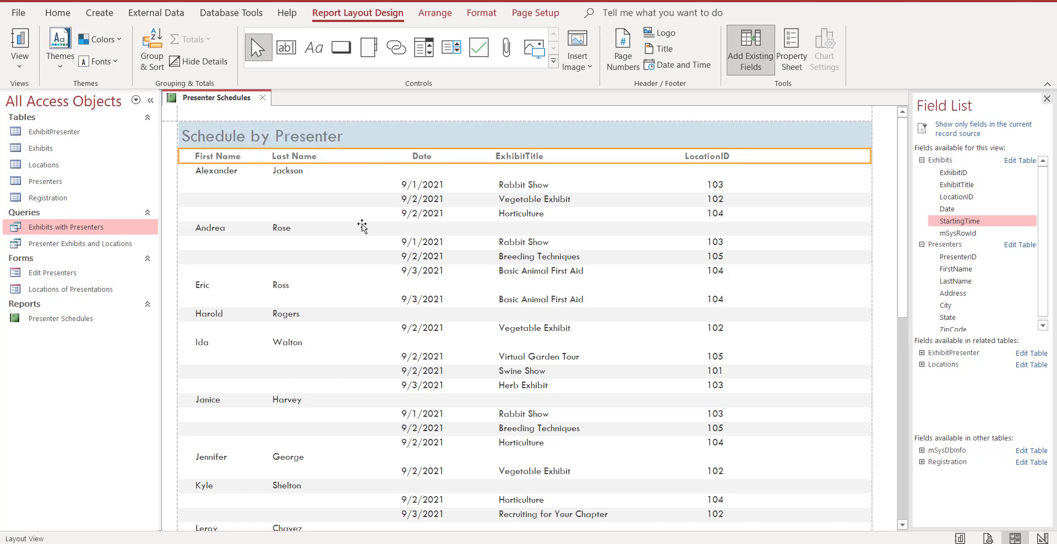
# Compare the First Name heading and its data field in Layout View, and view the report's sections in Design View.
pyautogui.click(233, 172)
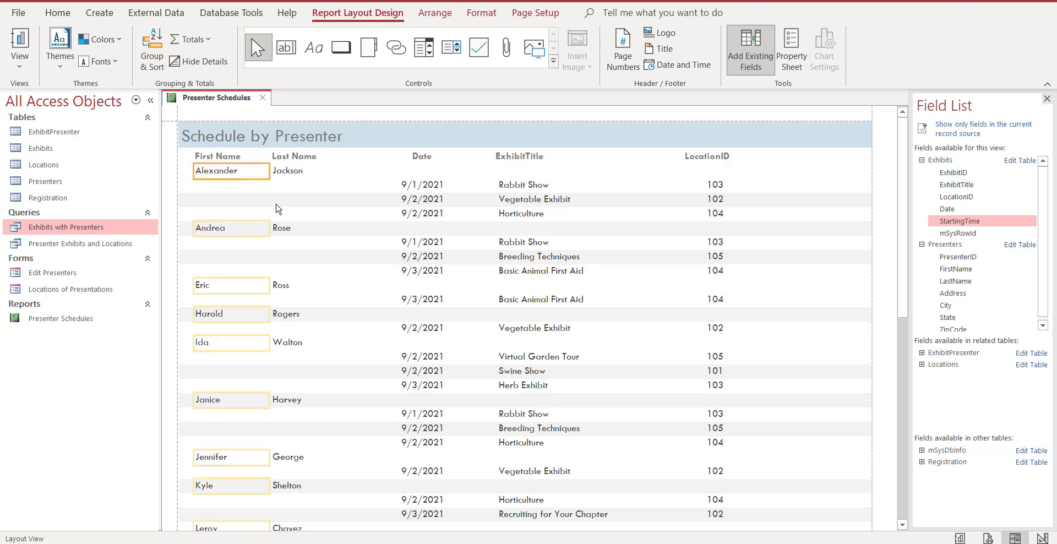
pyautogui.click(226, 157)
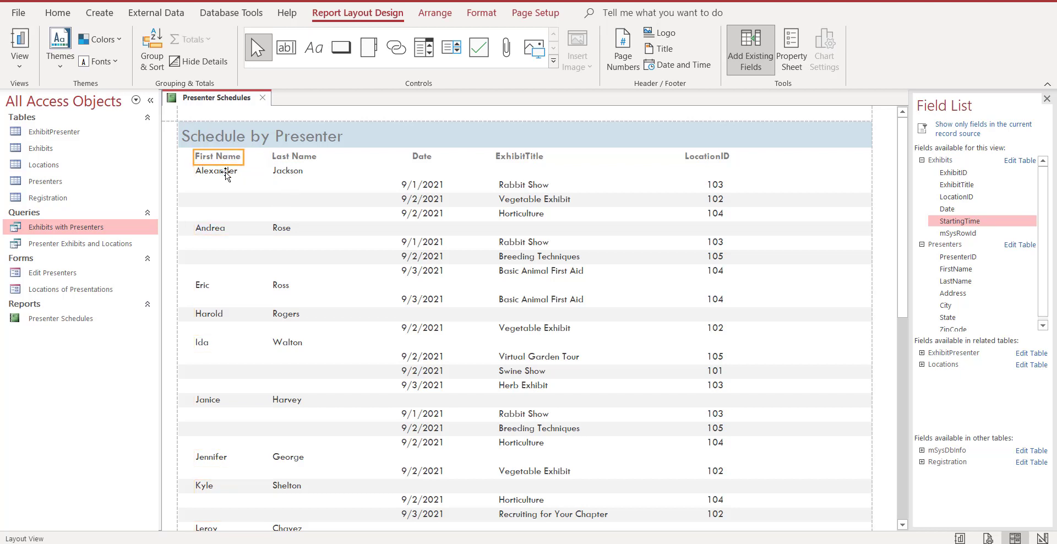
pyautogui.click(226, 172)
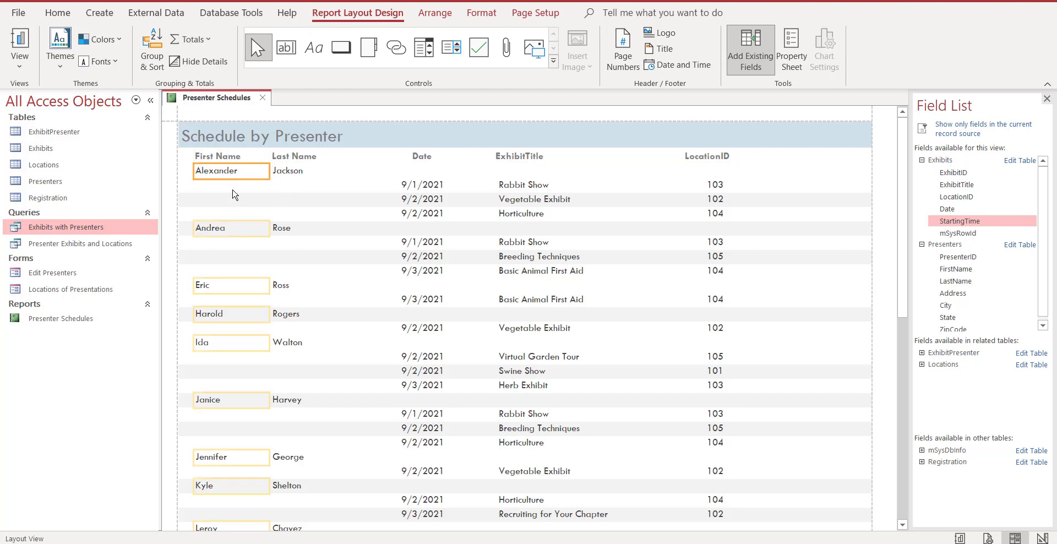
pyautogui.click(1042, 538)
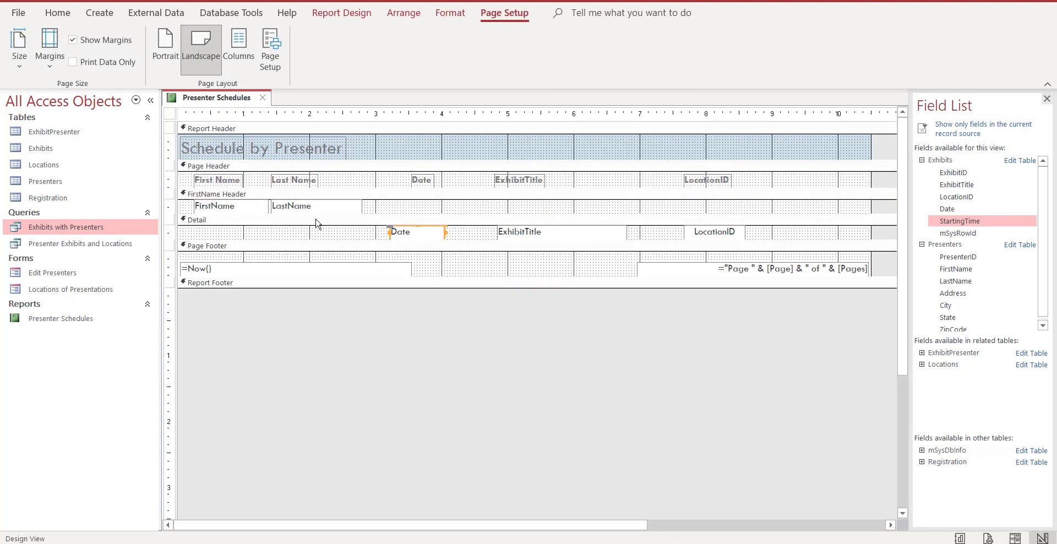
pyautogui.click(222, 177)
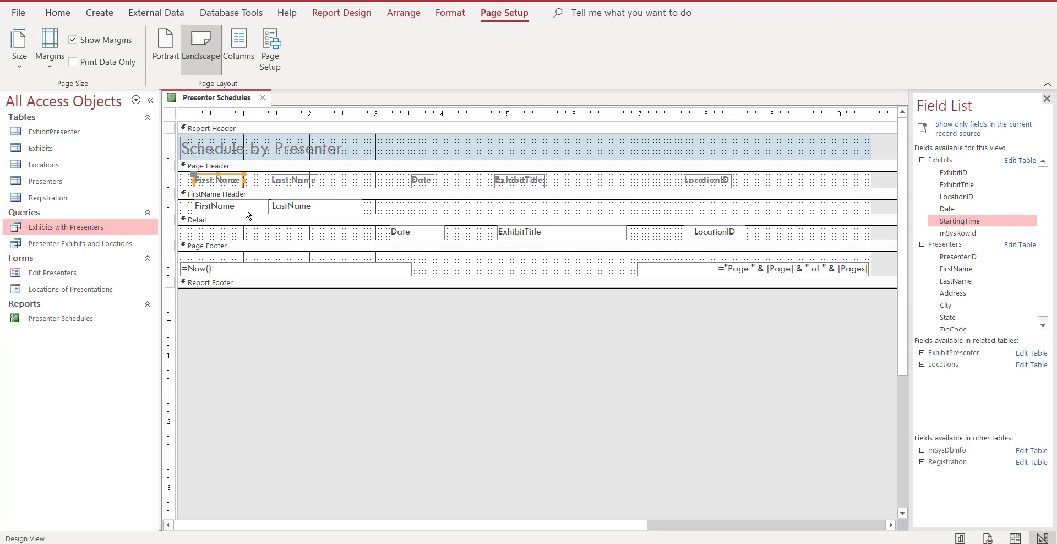
pyautogui.click(1016, 539)
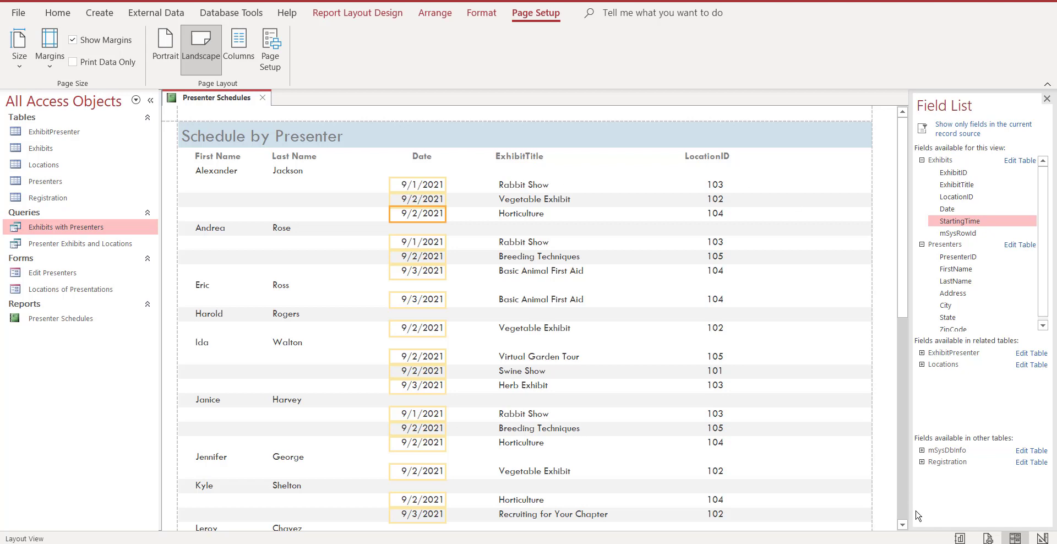
# Add the StartingTime field from the Exhibits table to the report, accept the record source change, and place it after the LocationID column.
pyautogui.click(1047, 98)
pyautogui.click(350, 16)
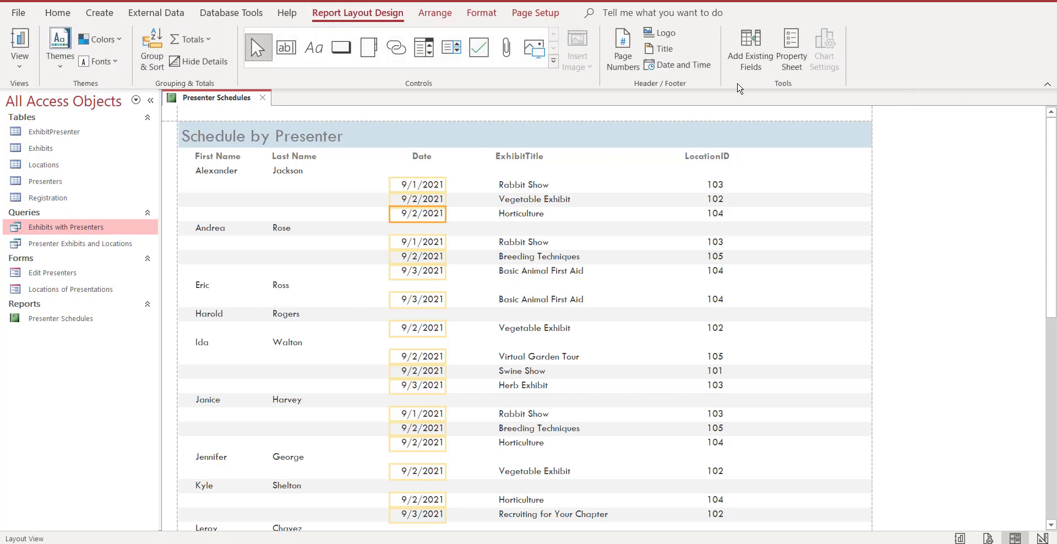
pyautogui.click(758, 54)
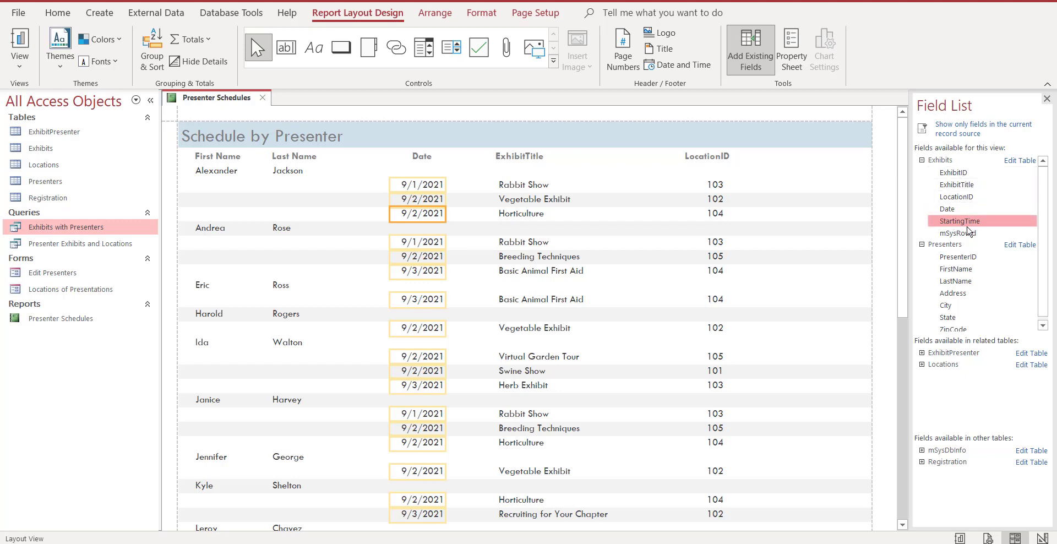
pyautogui.moveTo(977, 226); pyautogui.dragTo(820, 160)
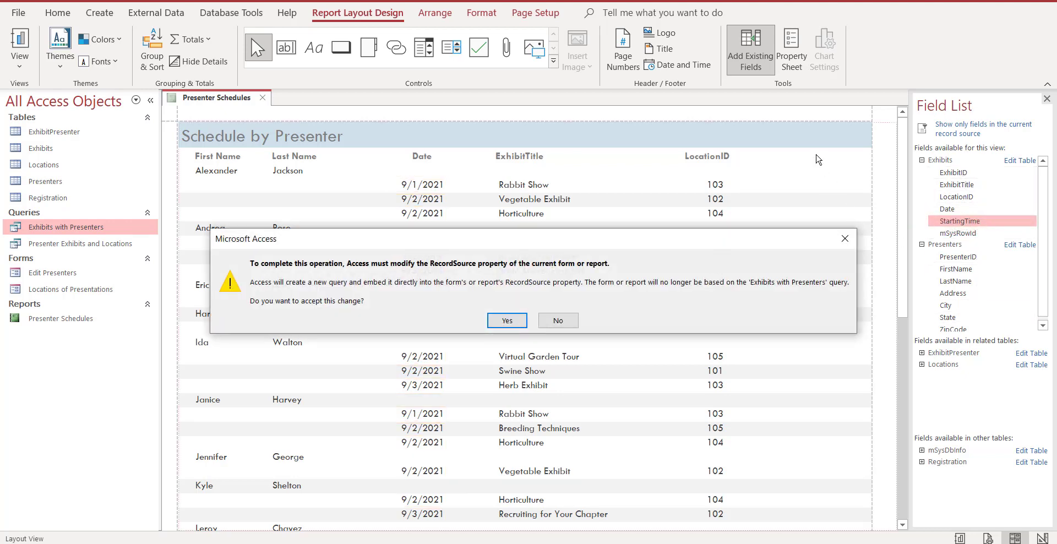
pyautogui.click(508, 321)
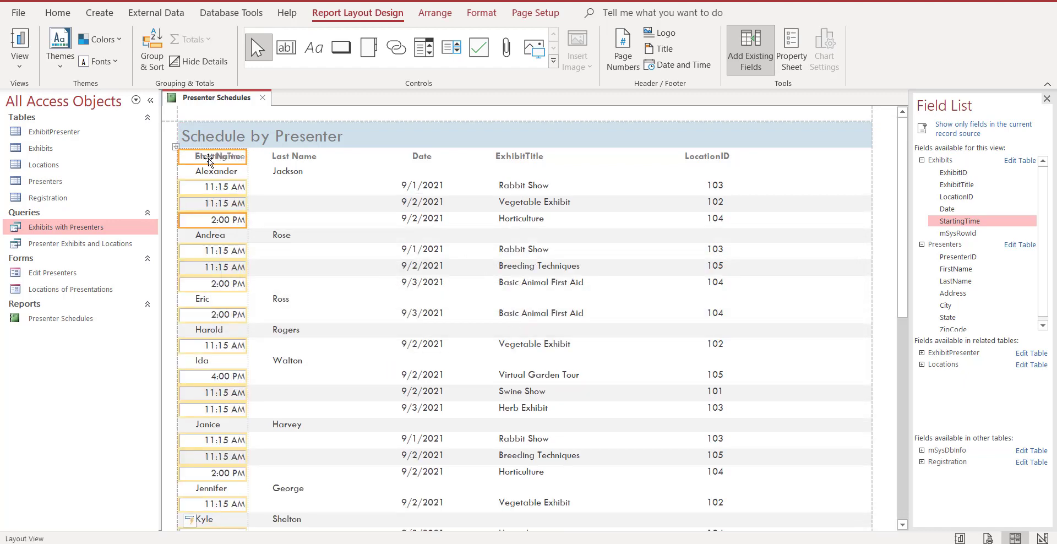
pyautogui.moveTo(209, 160); pyautogui.dragTo(808, 160)
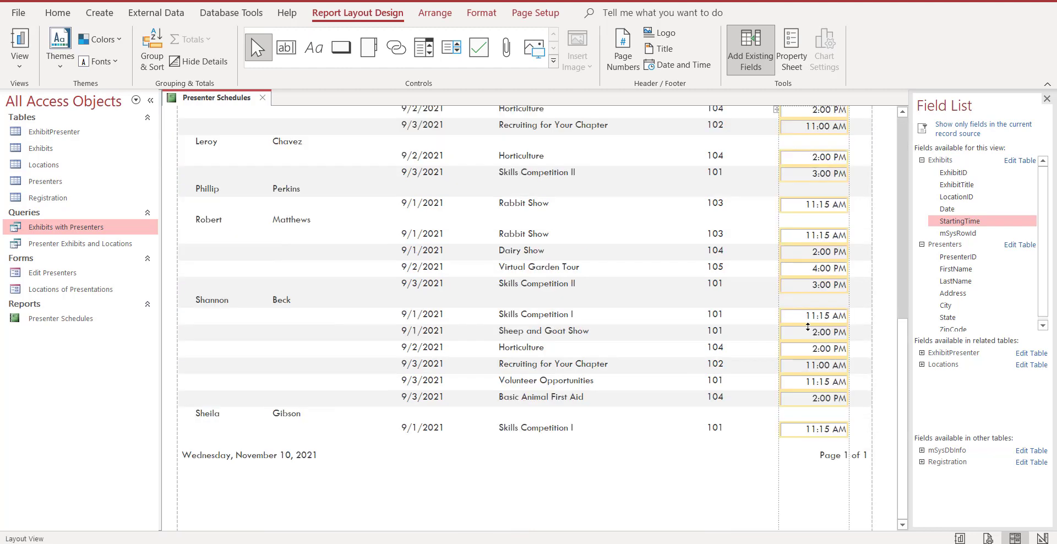
# In Design View, move the LocationID heading and its data field together so their left edges align with the 7-inch mark.
pyautogui.scroll(10, 807, 327)
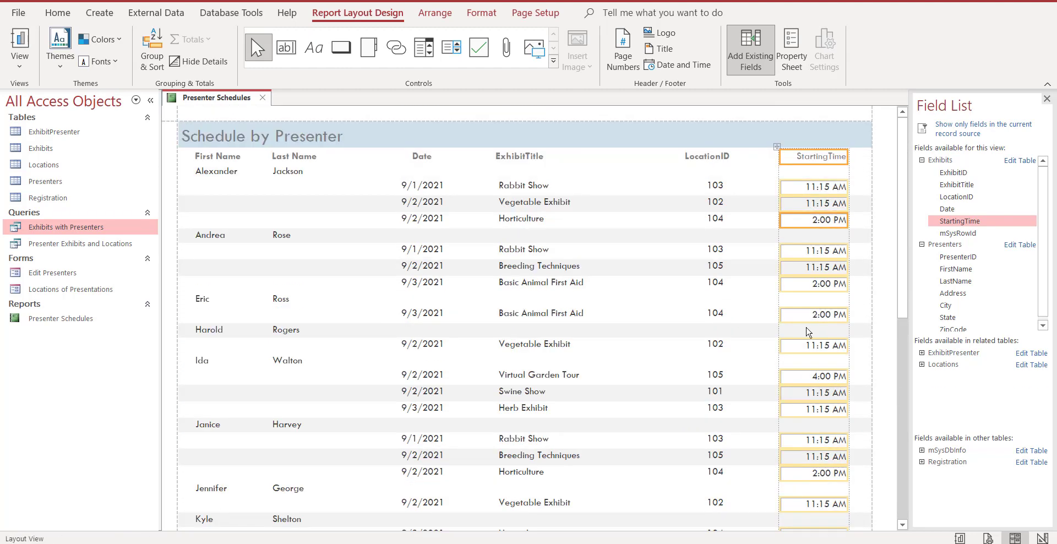
pyautogui.click(1041, 537)
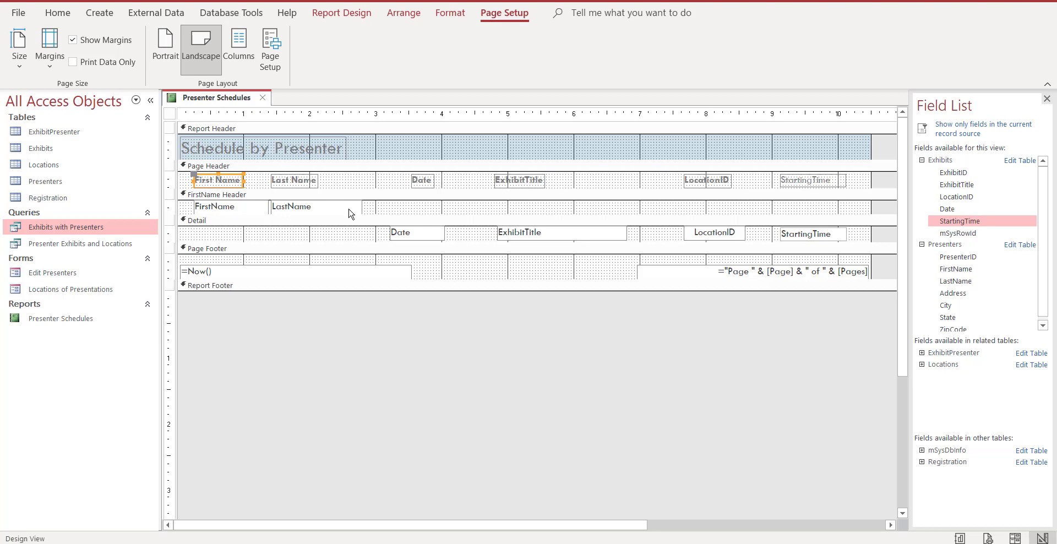
pyautogui.click(716, 182)
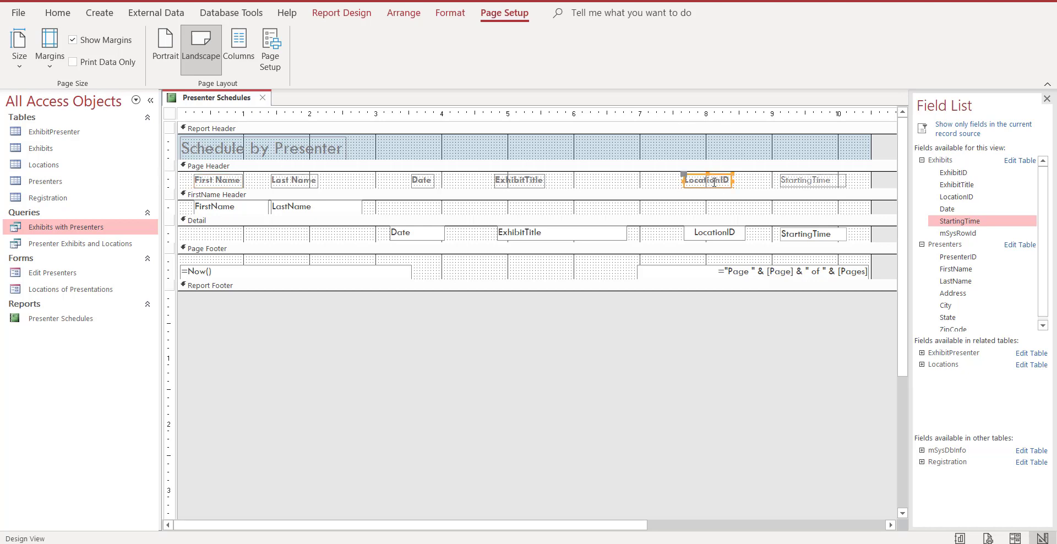
pyautogui.keyDown('shift'); pyautogui.click(714, 236); pyautogui.keyUp('shift')
pyautogui.moveTo(712, 180); pyautogui.dragTo(667, 180)
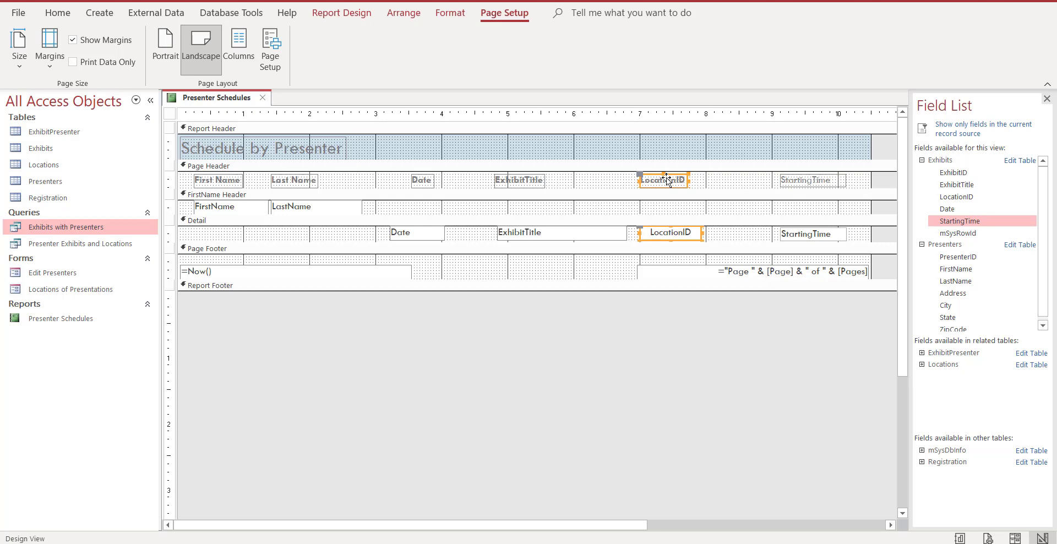
# Move the StartingTime heading and its data field together so their left edges align with the 9-inch mark.
pyautogui.click(796, 181)
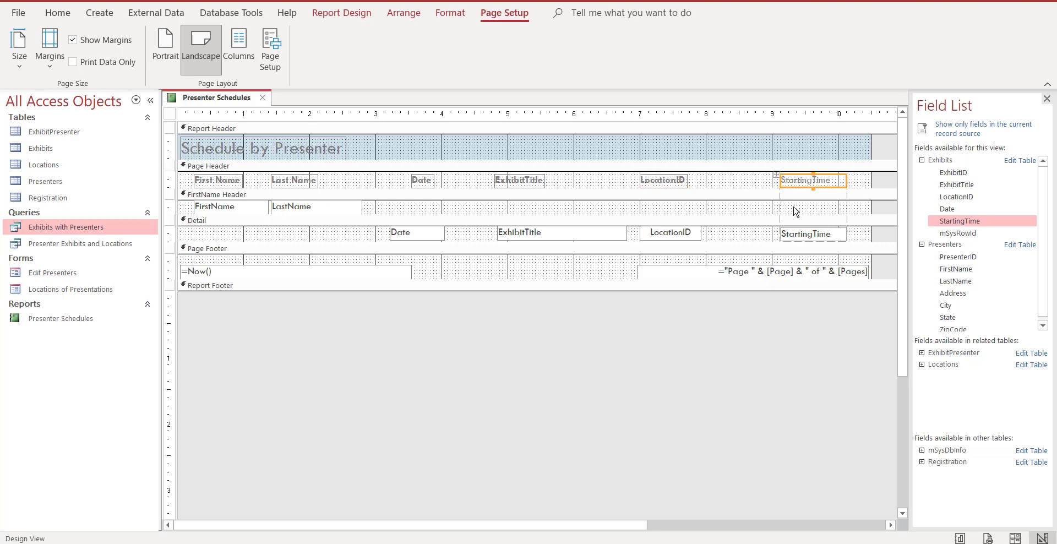
pyautogui.keyDown('shift'); pyautogui.click(795, 240); pyautogui.keyUp('shift')
pyautogui.moveTo(800, 182); pyautogui.dragTo(790, 185)
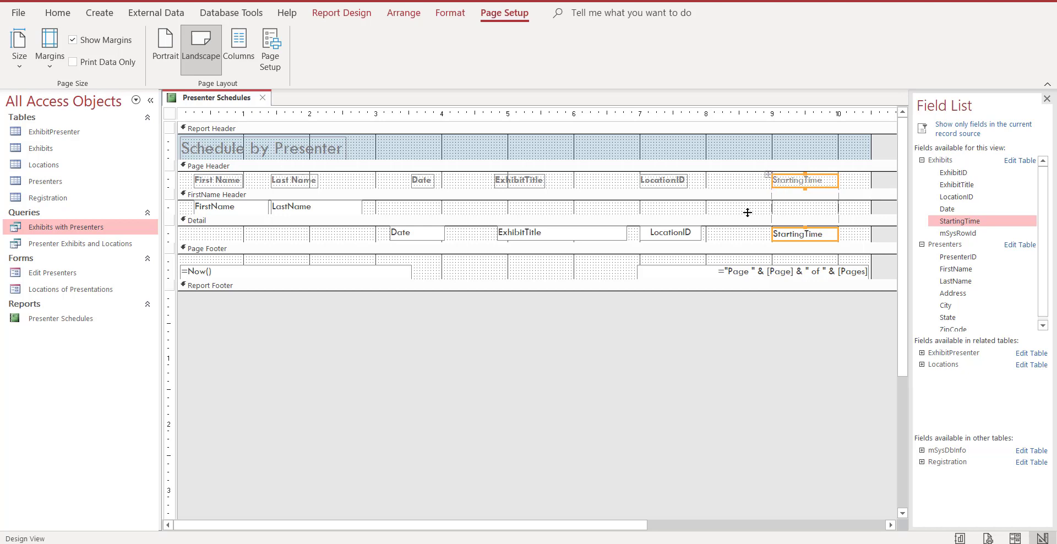
# In Layout View, make the StartingTime column heading bold and center the time values beneath it.
pyautogui.click(1014, 538)
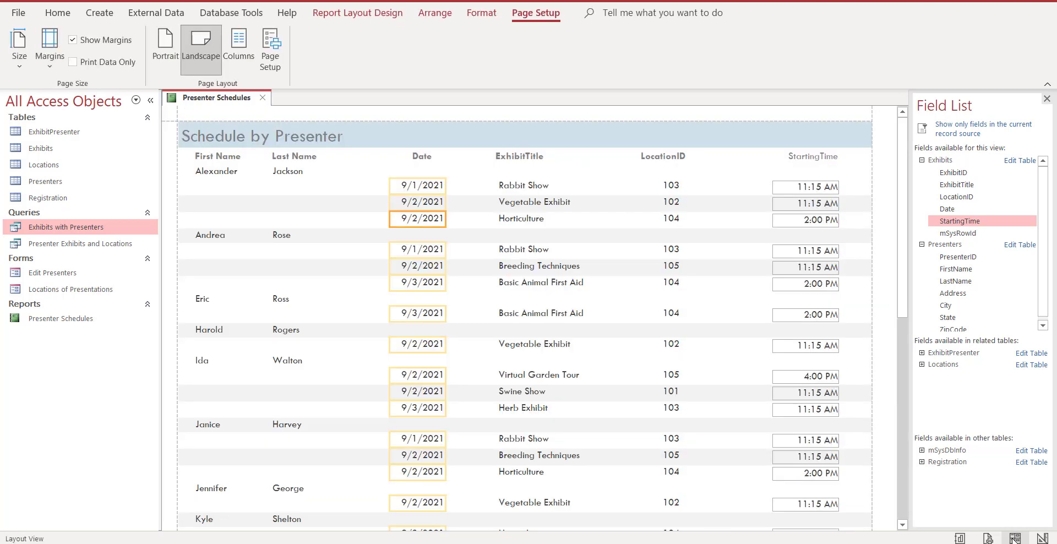
pyautogui.click(815, 159)
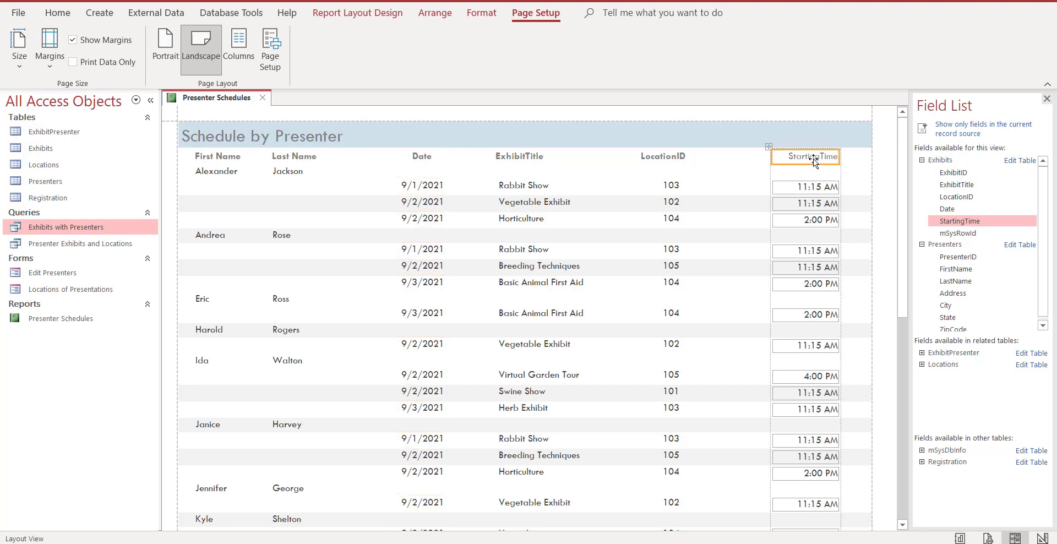
pyautogui.click(63, 14)
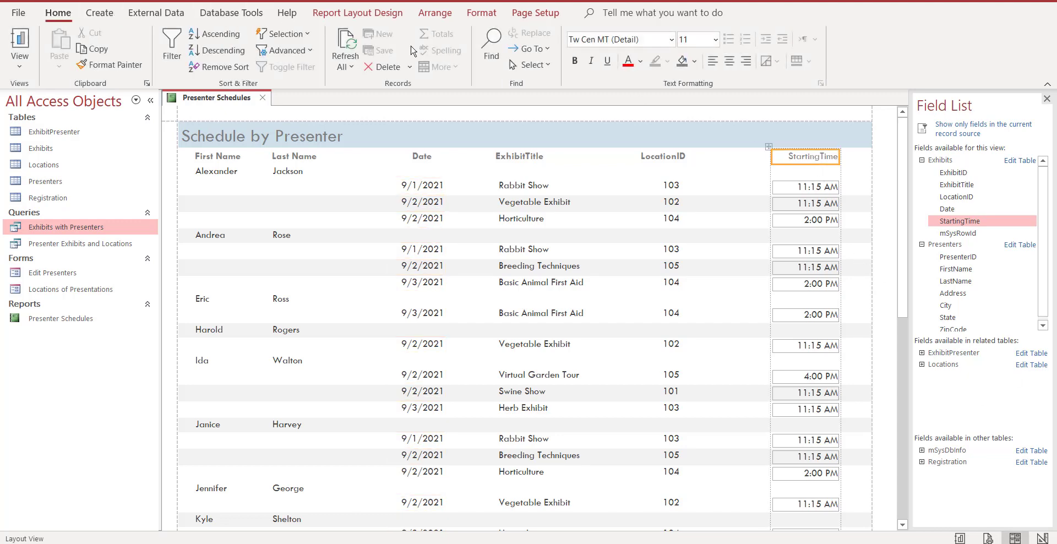
pyautogui.click(575, 62)
pyautogui.click(778, 188)
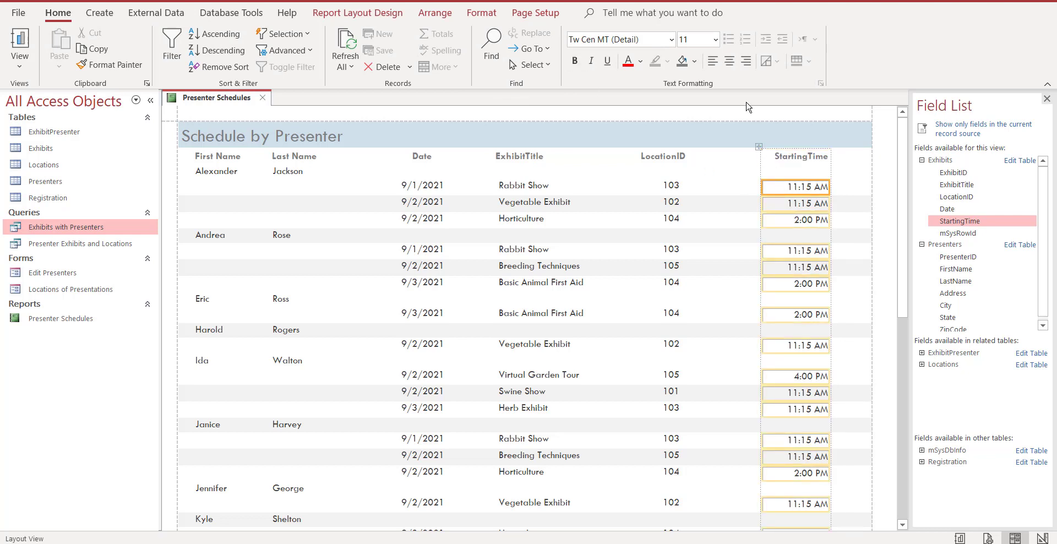
pyautogui.click(728, 62)
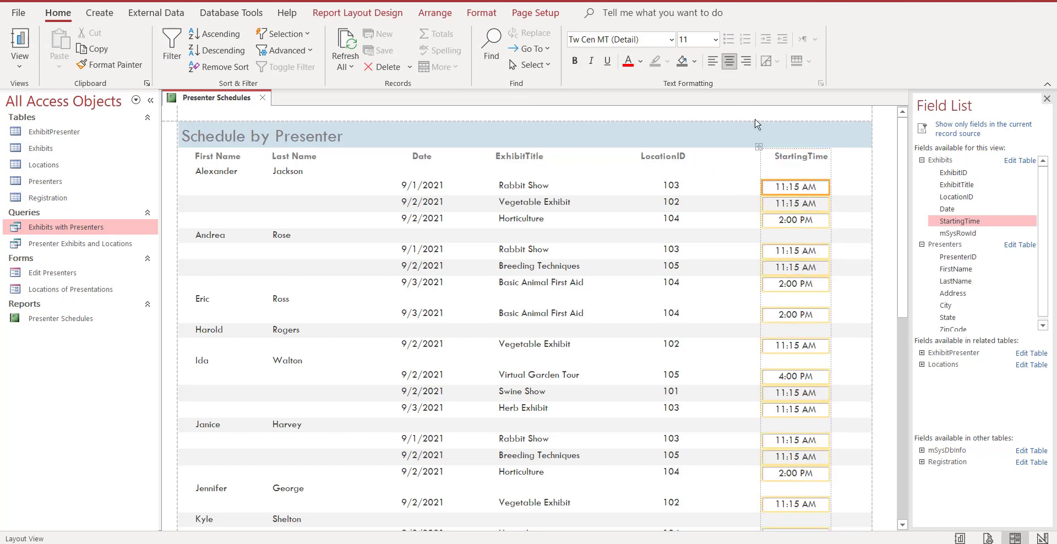